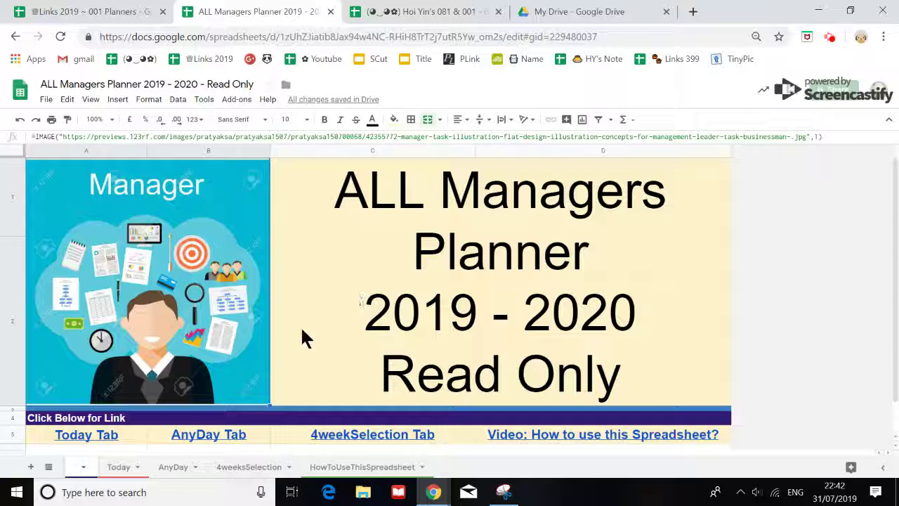
Follow the Today Tab link on the cover sheet and look through the managers' shifts for the day.
click(89, 434)
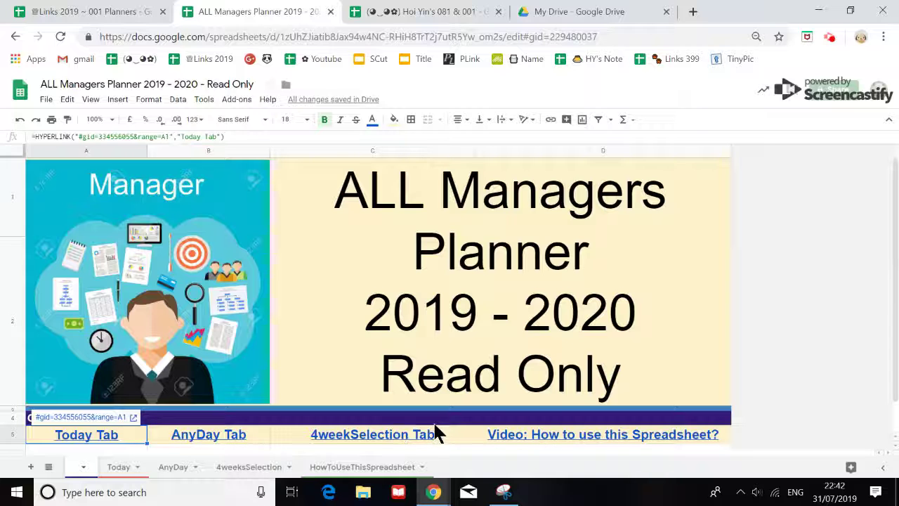
click(109, 419)
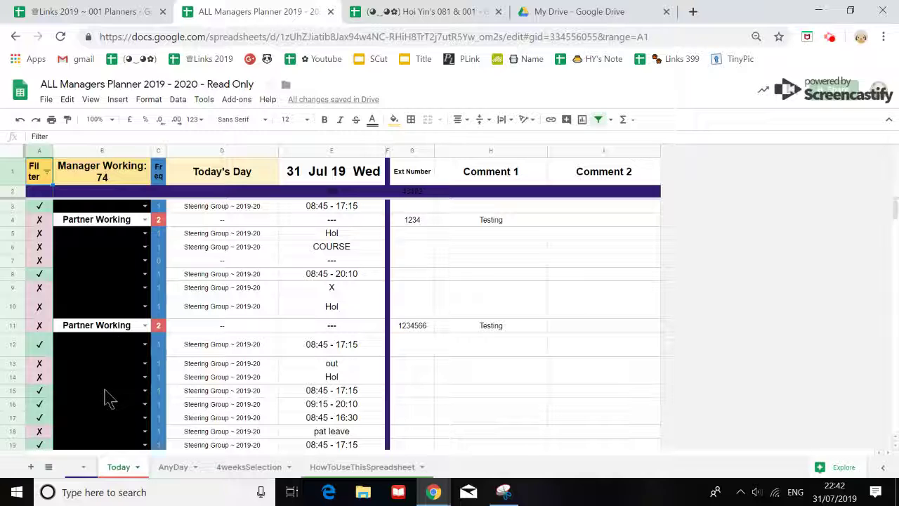
scroll(106, 403, down, 5)
scroll(112, 401, up, 4)
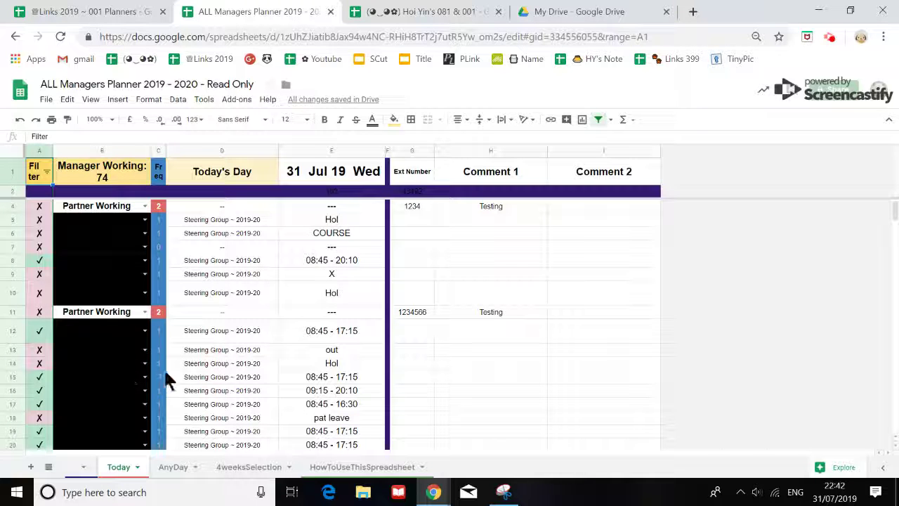
scroll(287, 347, down, 5)
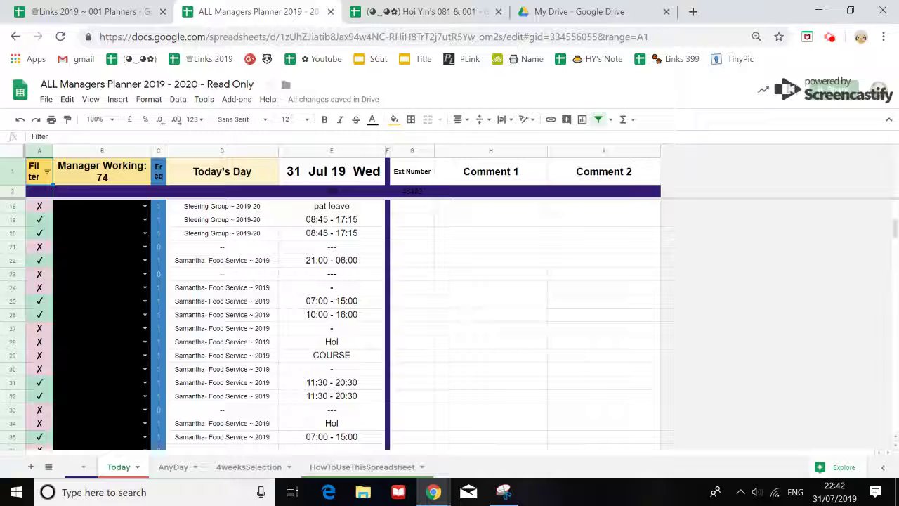
scroll(335, 342, up, 5)
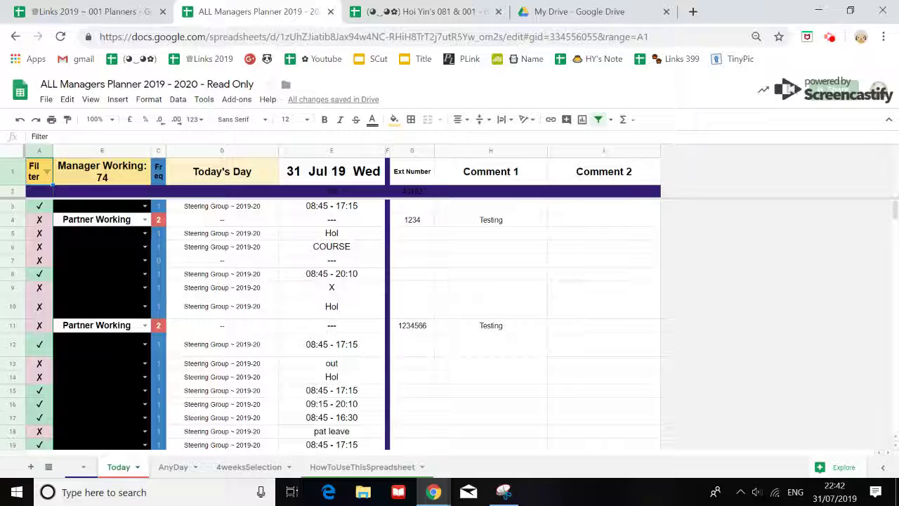
Clear the Partner Working entry in cell B11 of the Today sheet, and undo the deletion.
click(81, 223)
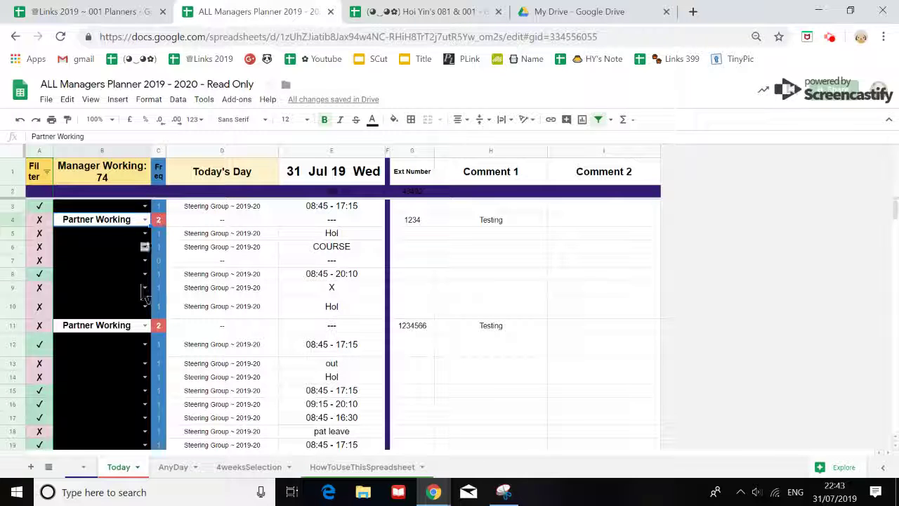
click(127, 326)
key(Delete)
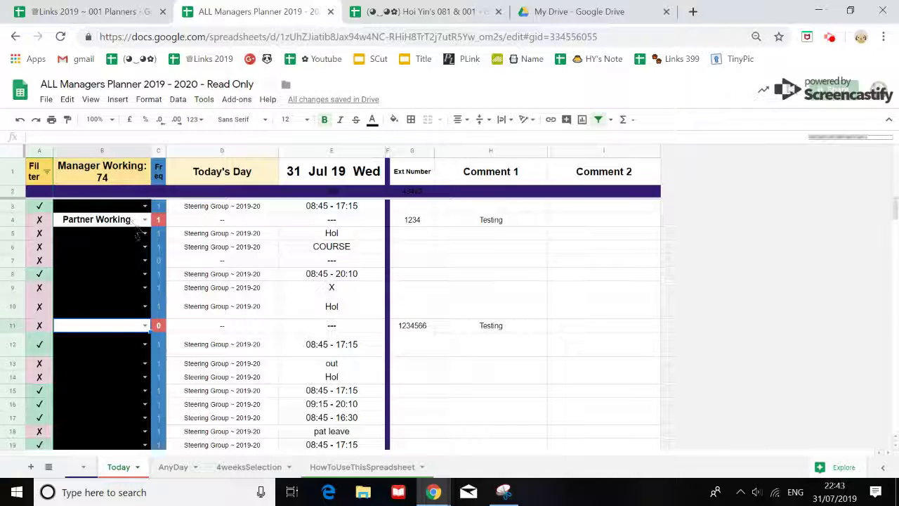
click(20, 120)
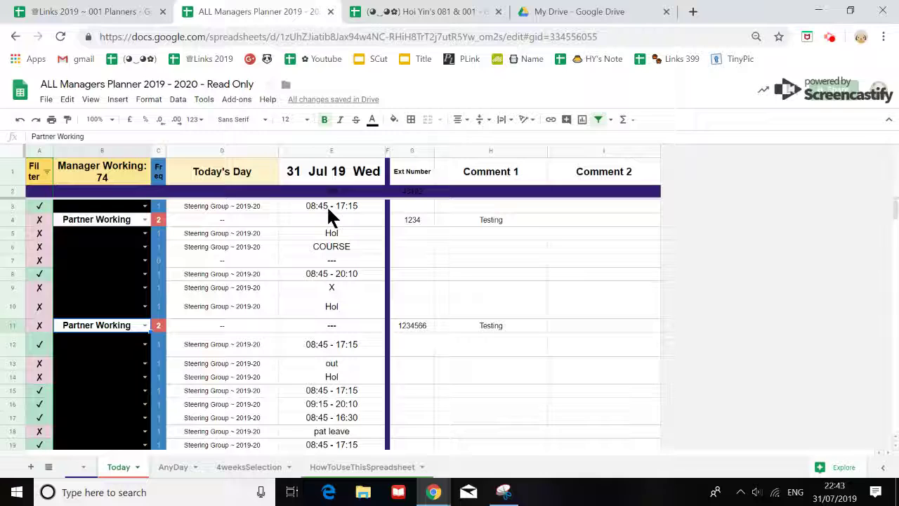
Filter column A of the Today sheet to exclude the ✗ rows, and look through the managers who are working.
click(46, 172)
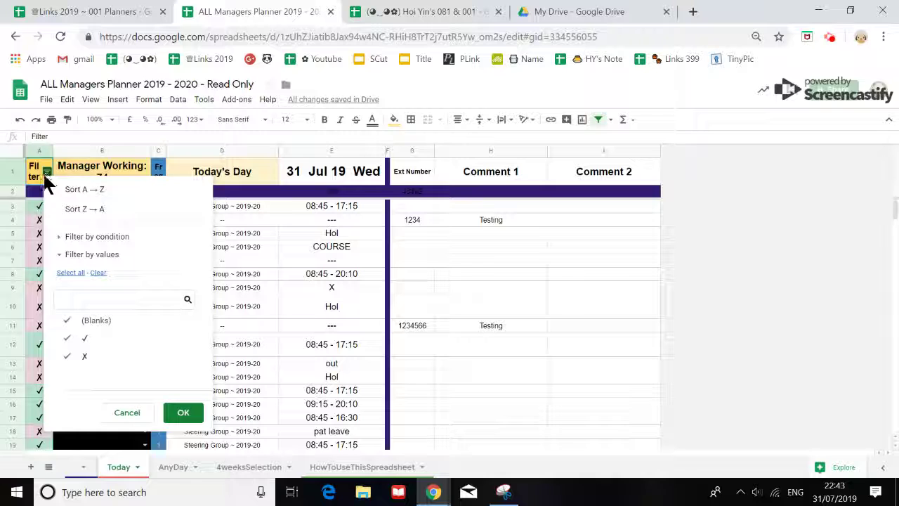
click(86, 359)
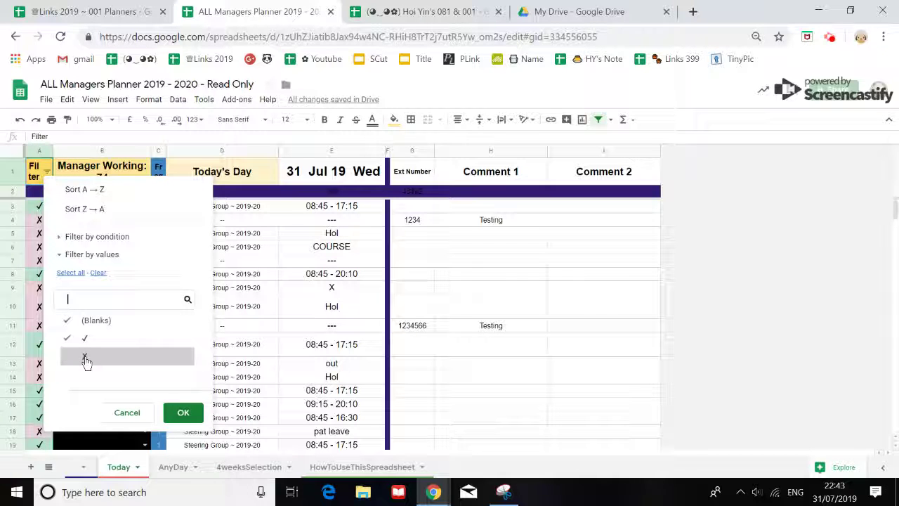
click(183, 413)
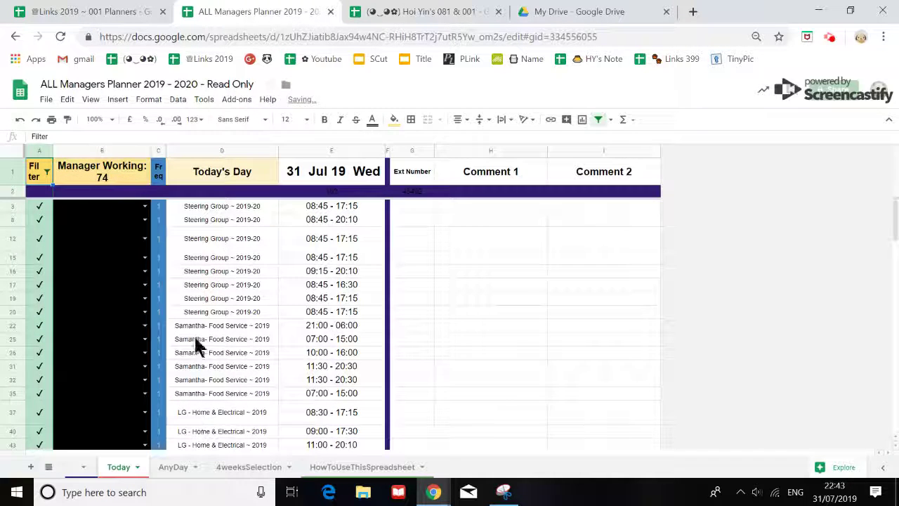
scroll(207, 326, down, 10)
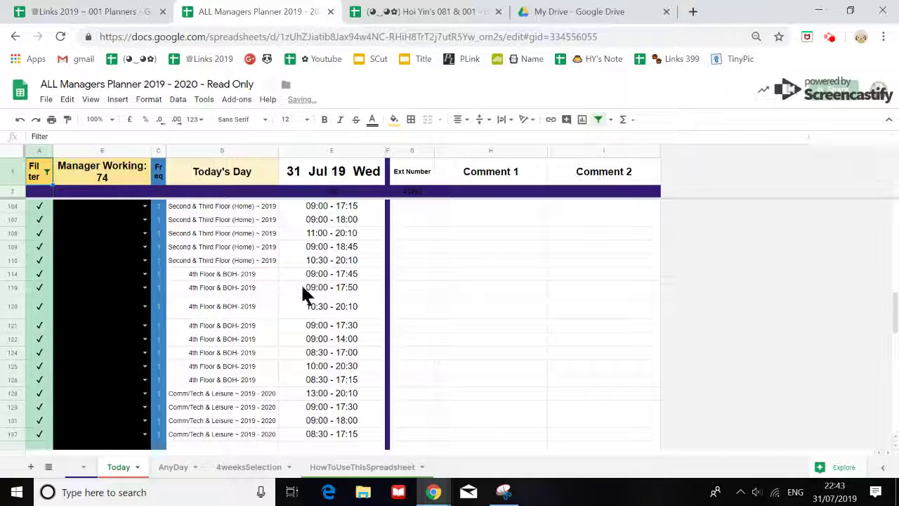
scroll(337, 330, up, 5)
scroll(336, 276, up, 3)
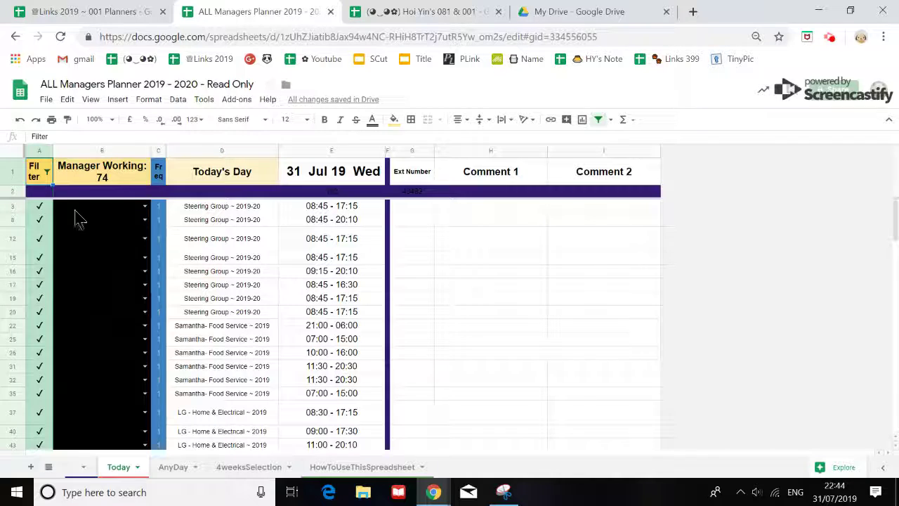
Reset the column A filter on the Today sheet by selecting all values.
click(47, 172)
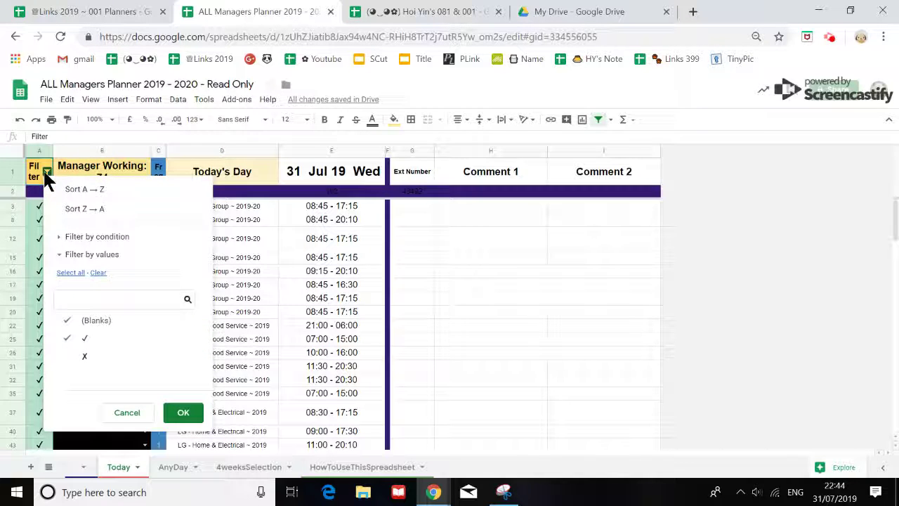
click(74, 274)
click(182, 413)
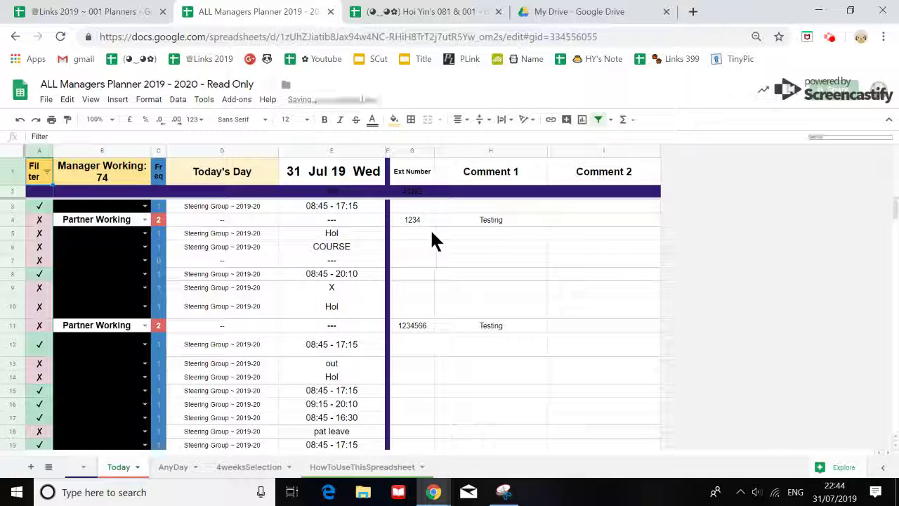
Examine the Ext Number, Comment 1 and Comment 2 cells of the first Partner Working row on the Today sheet.
click(411, 220)
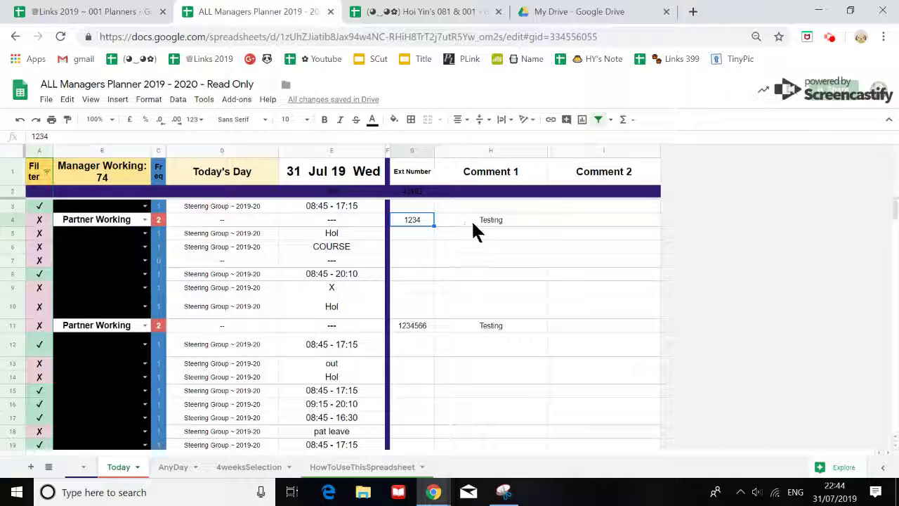
click(484, 222)
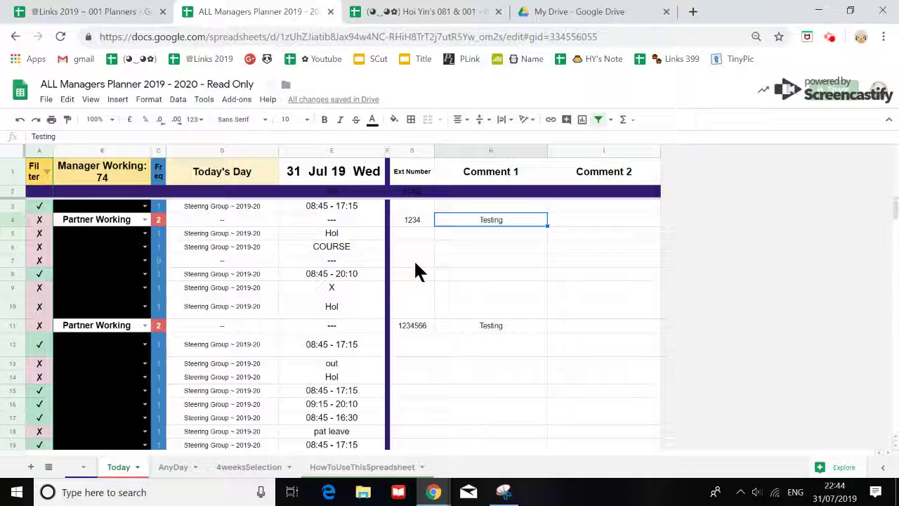
click(407, 220)
click(499, 219)
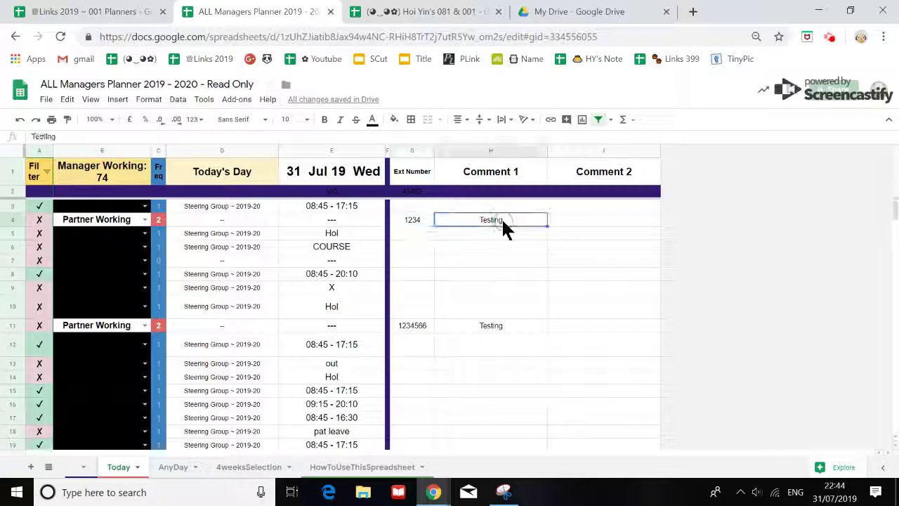
click(581, 223)
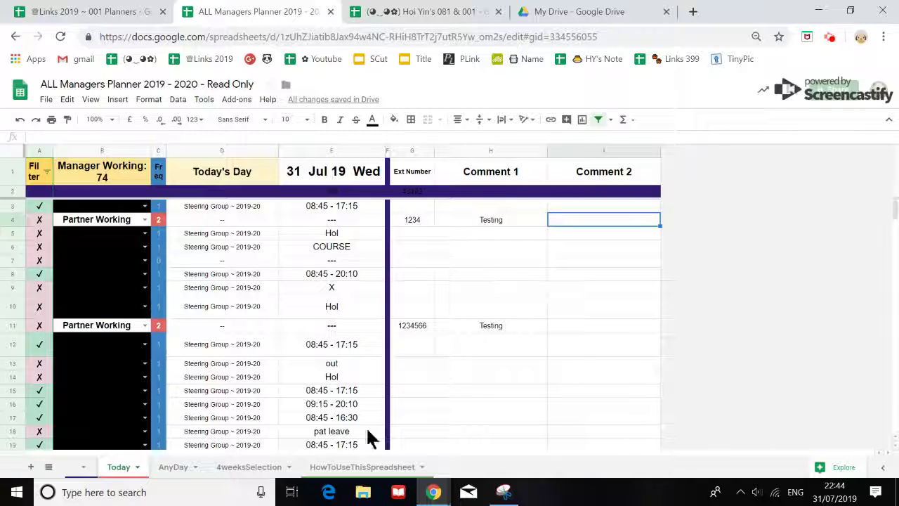
Compare the first Partner Working row's extension number and comment on the AnyDay sheet with those on the Today sheet.
click(174, 467)
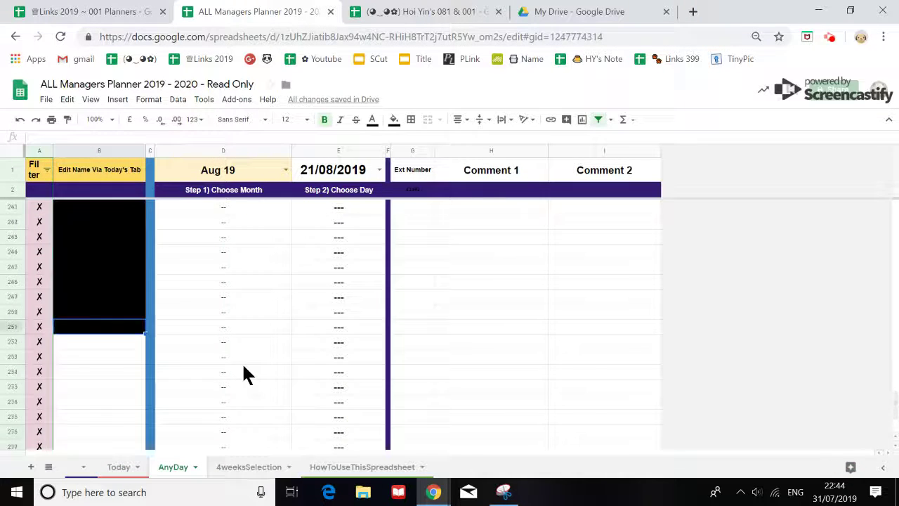
scroll(407, 323, up, 15)
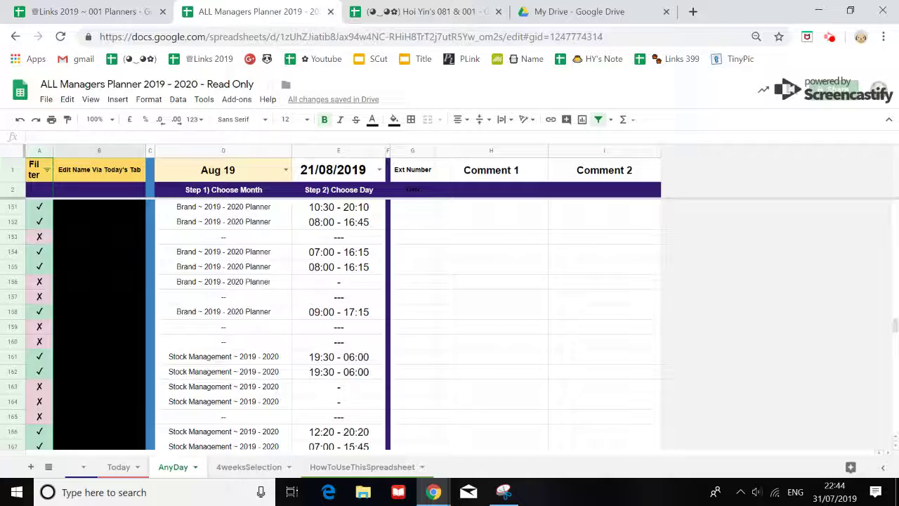
scroll(243, 372, up, 20)
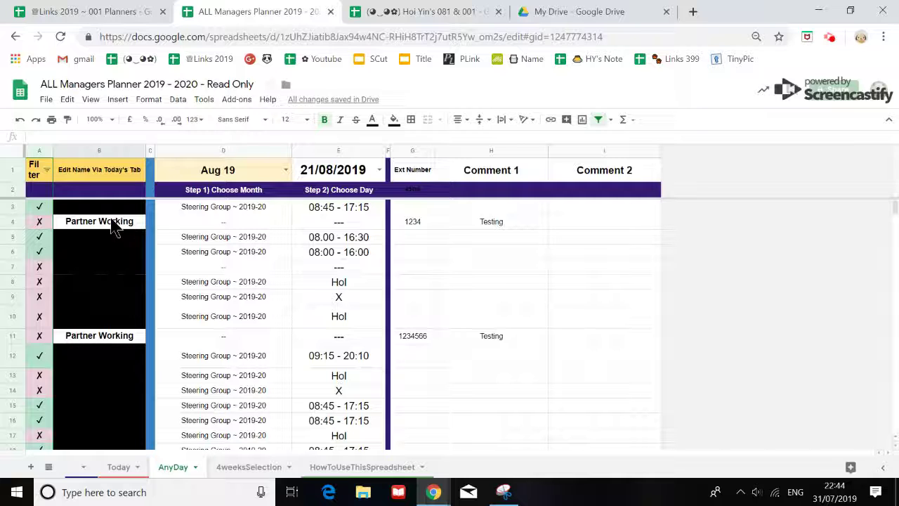
click(416, 222)
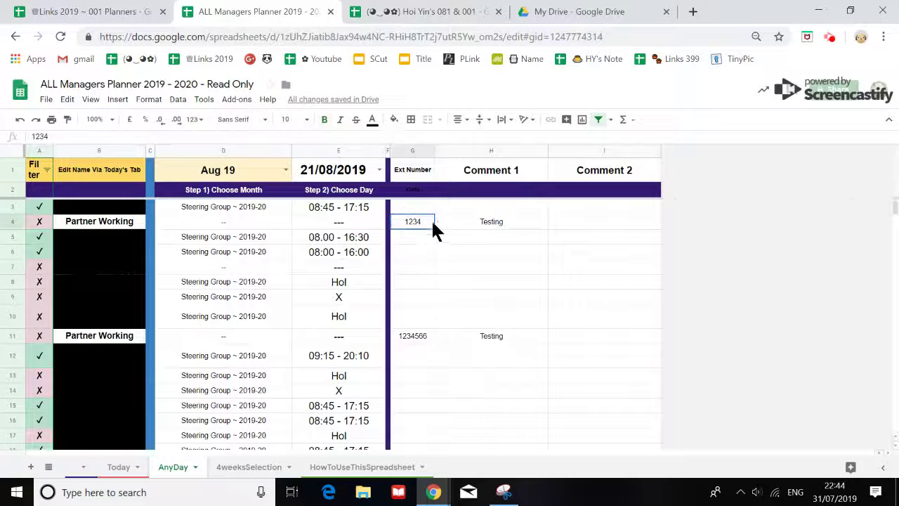
click(488, 225)
click(416, 224)
click(468, 221)
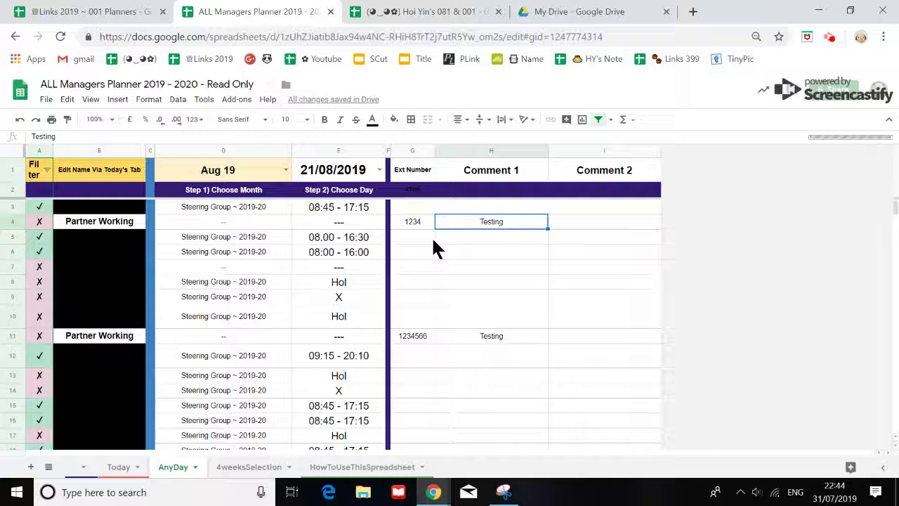
click(121, 468)
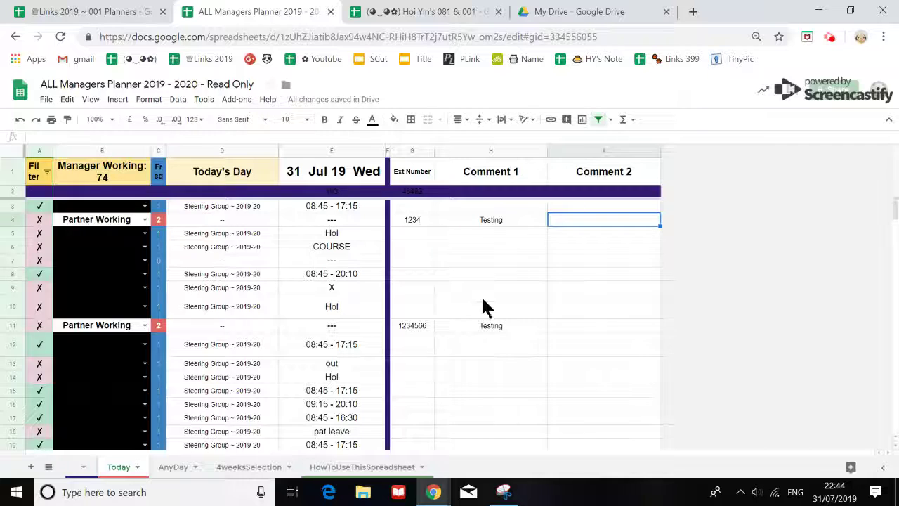
click(173, 469)
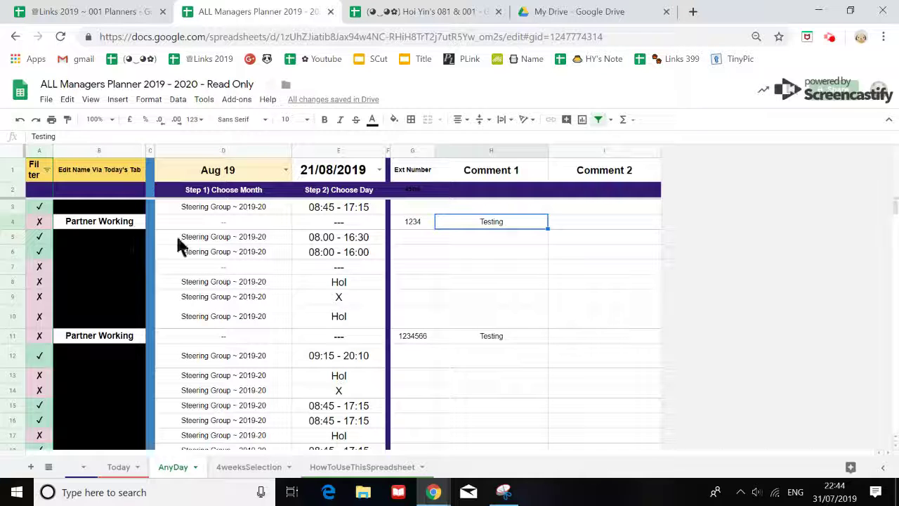
Set the AnyDay sheet's month to 01/10/2019 and its day to 21/10/2019.
click(286, 171)
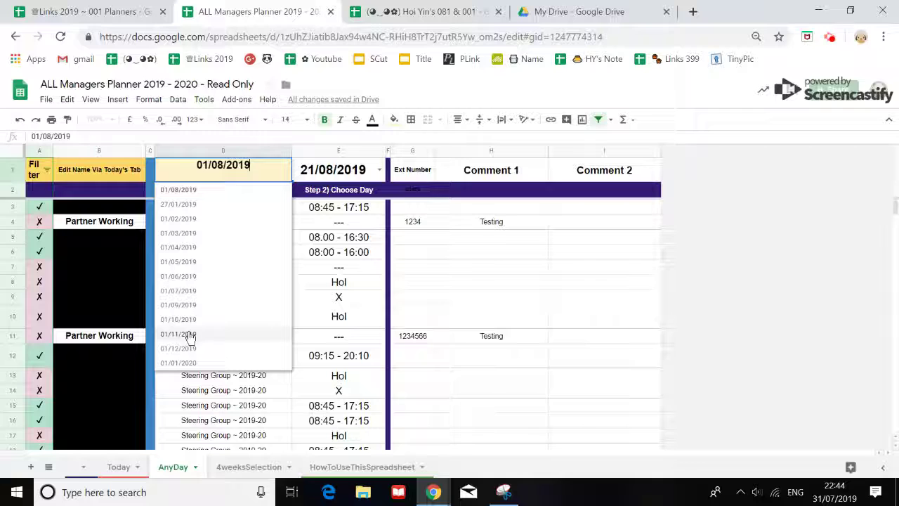
click(187, 320)
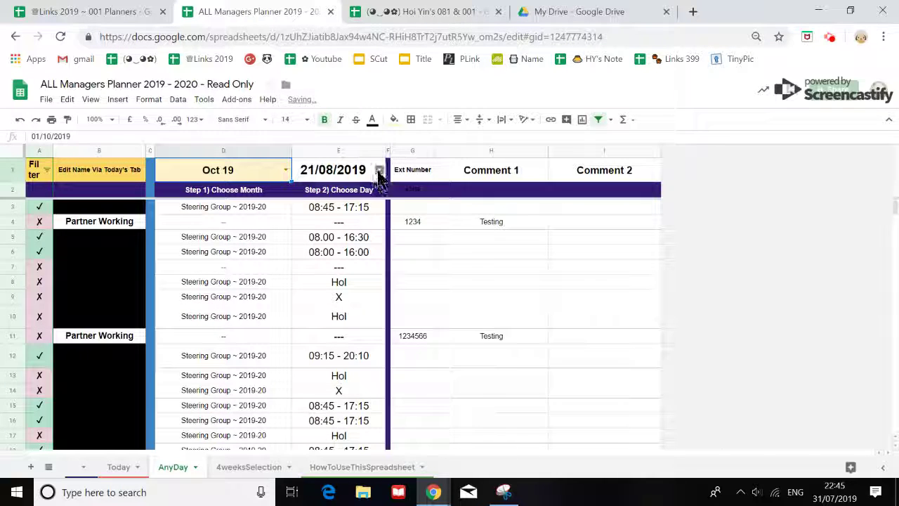
click(379, 170)
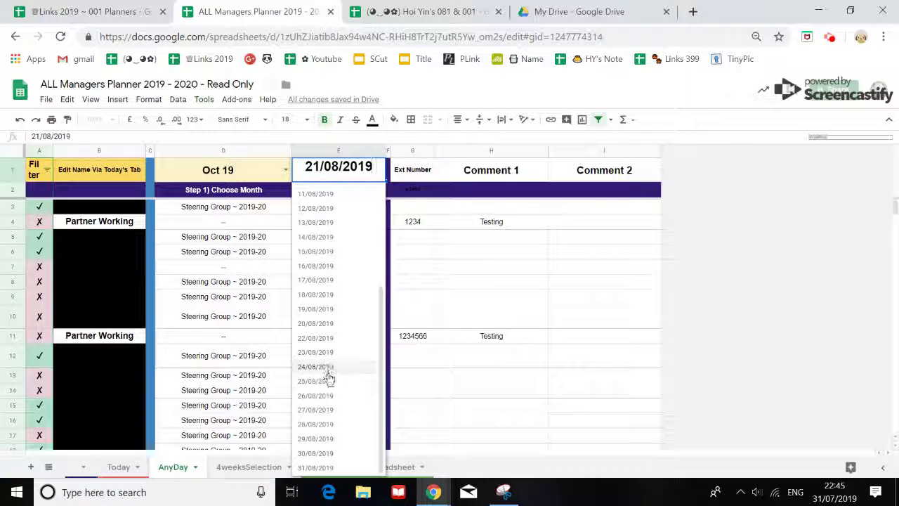
click(453, 254)
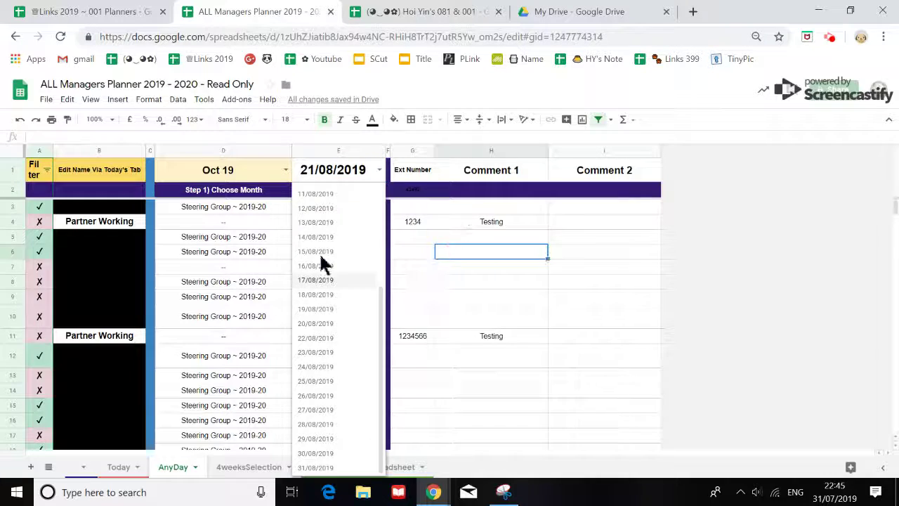
click(235, 181)
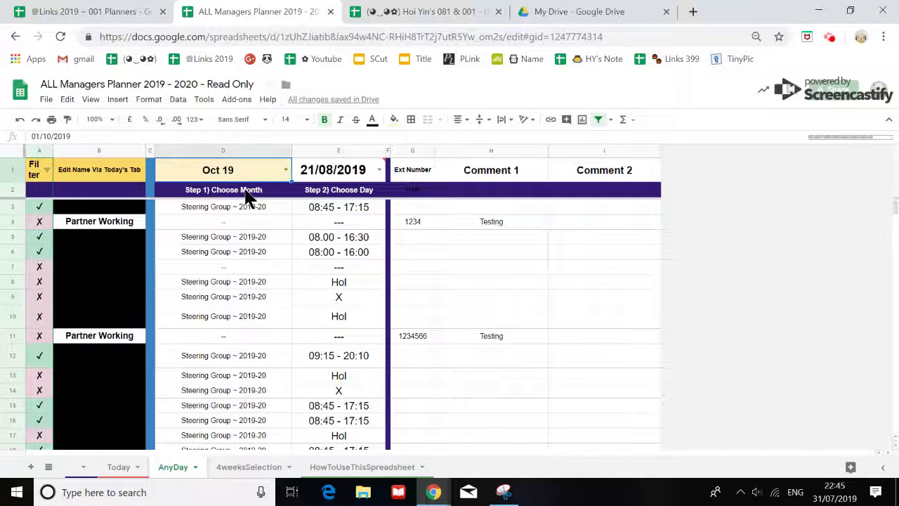
click(351, 172)
click(379, 171)
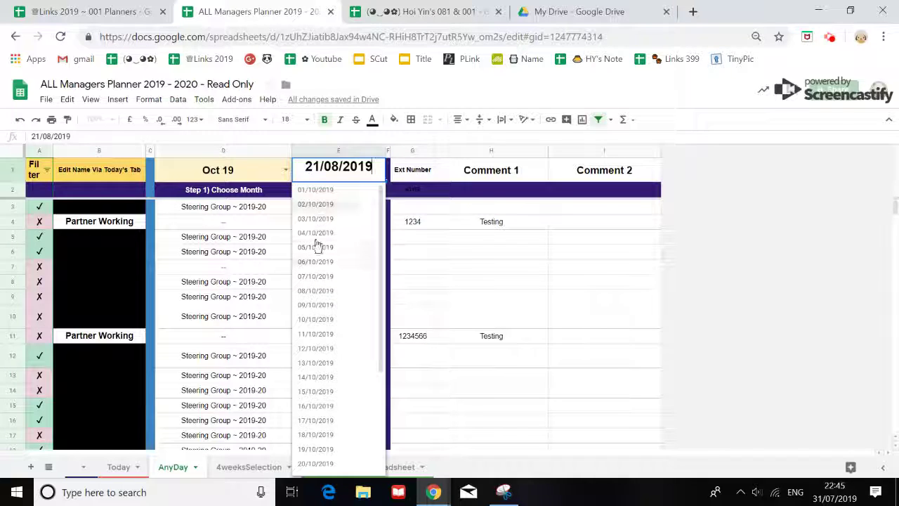
scroll(324, 353, down, 2)
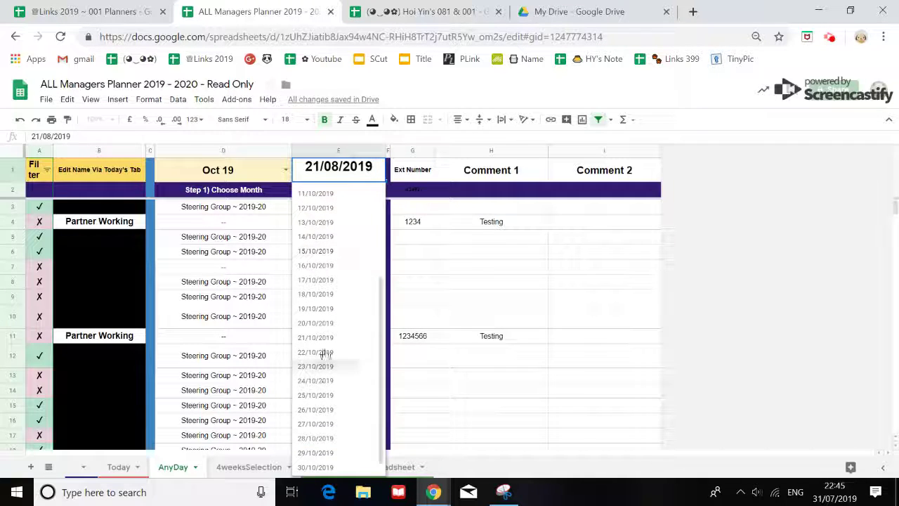
click(322, 338)
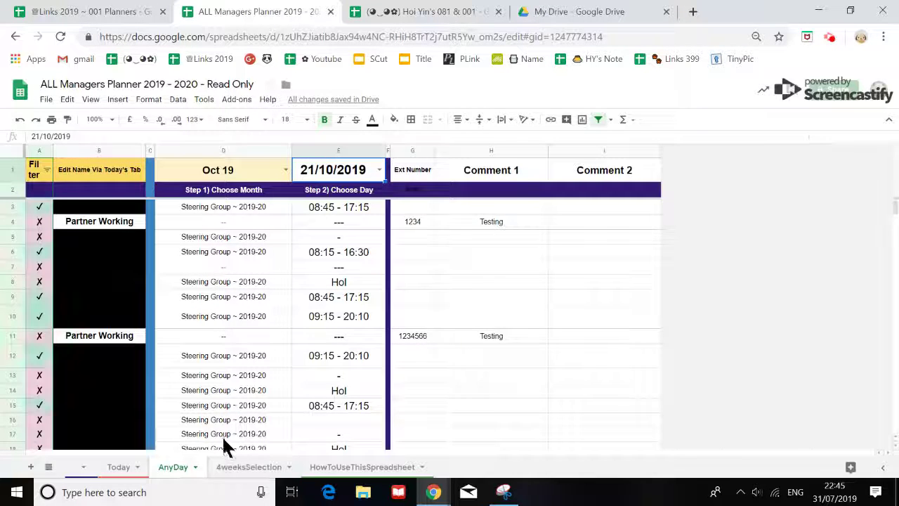
Set the Choose Sunday date on the 4weeksSelection sheet to 20/10/2019.
click(237, 469)
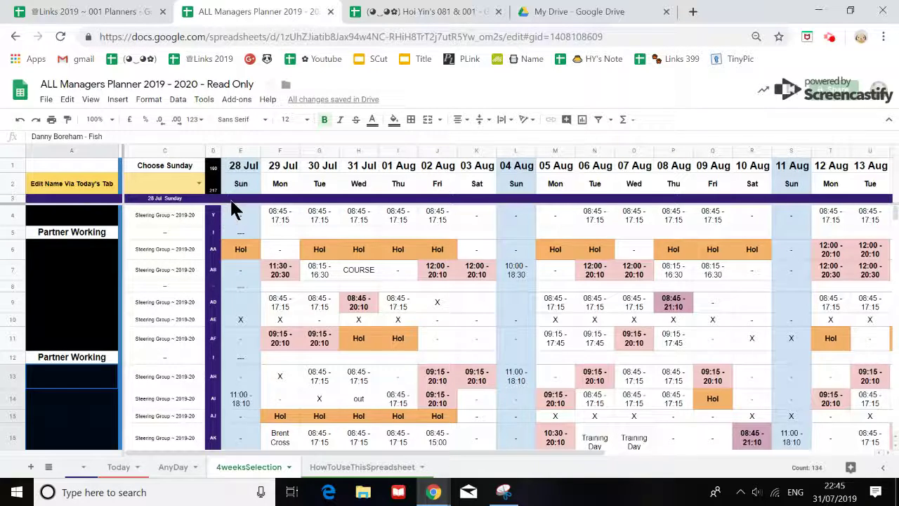
mouse_move(253, 454)
mouse_down()
mouse_move(598, 476)
mouse_move(361, 467)
mouse_move(241, 446)
mouse_up()
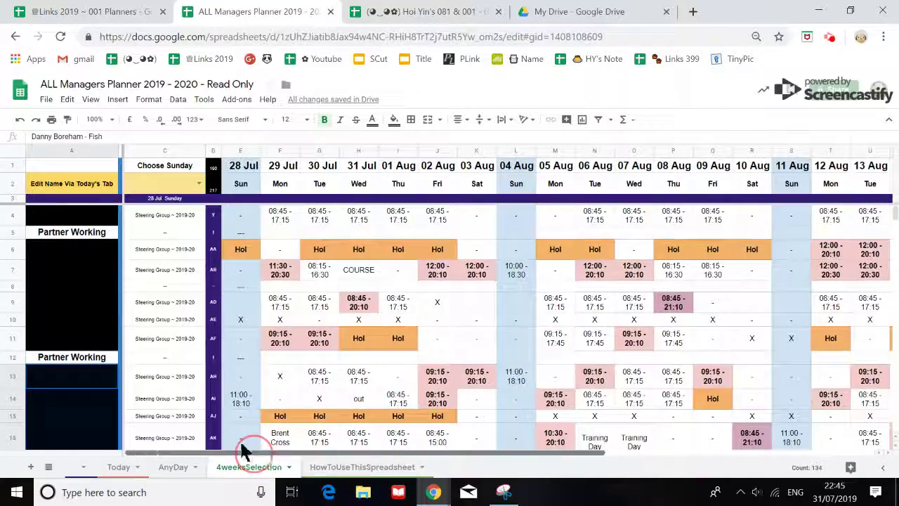
scroll(245, 421, up, 5)
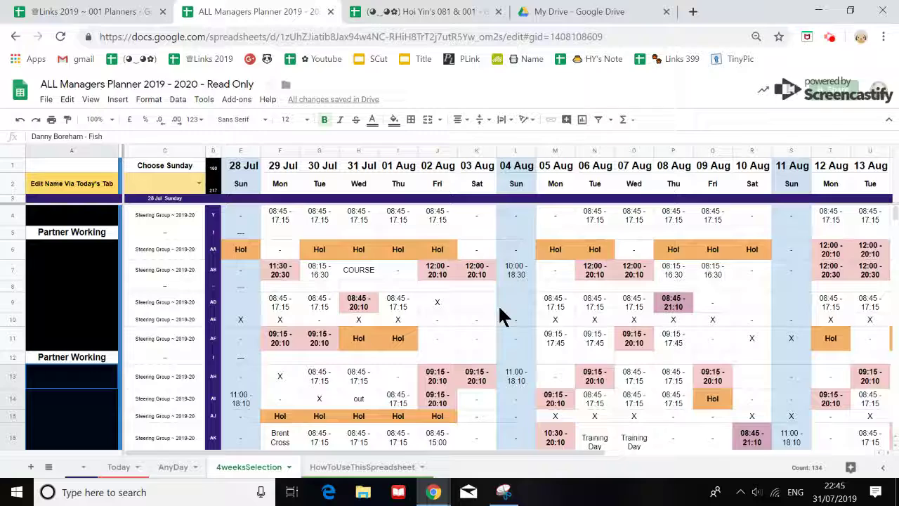
click(191, 185)
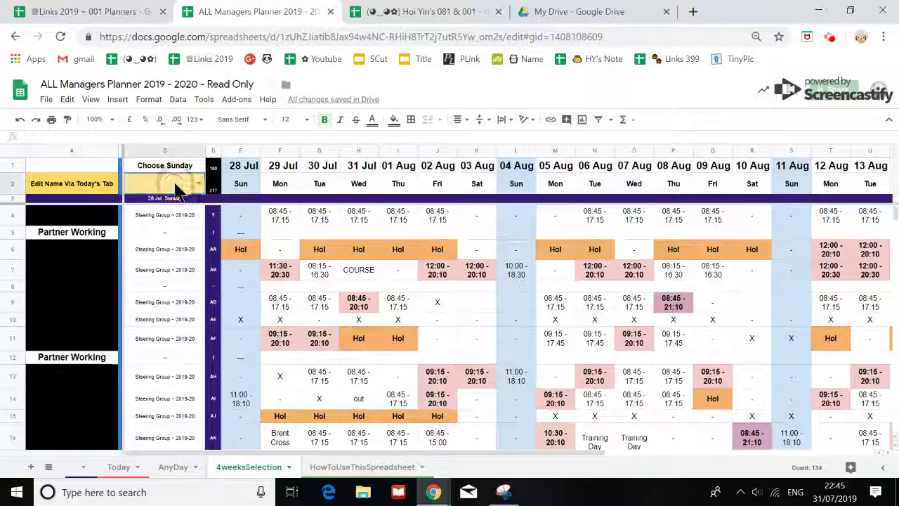
click(200, 185)
scroll(191, 309, down, 5)
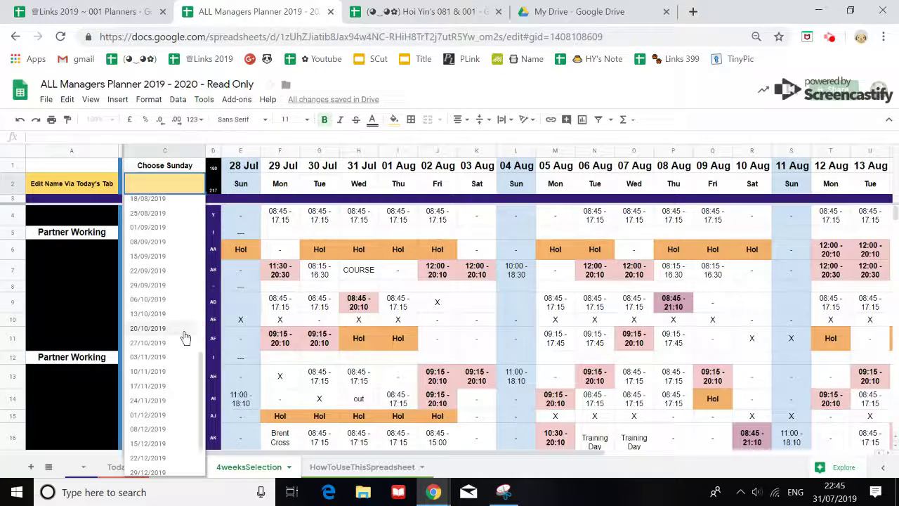
click(184, 328)
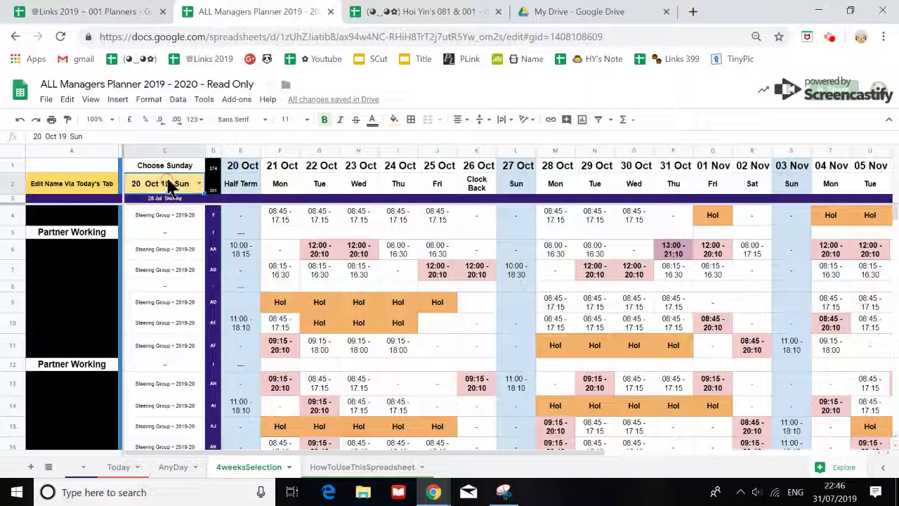
Clear the Choose Sunday date and examine the 31 Jul column of the 4weeksSelection sheet.
key(Delete)
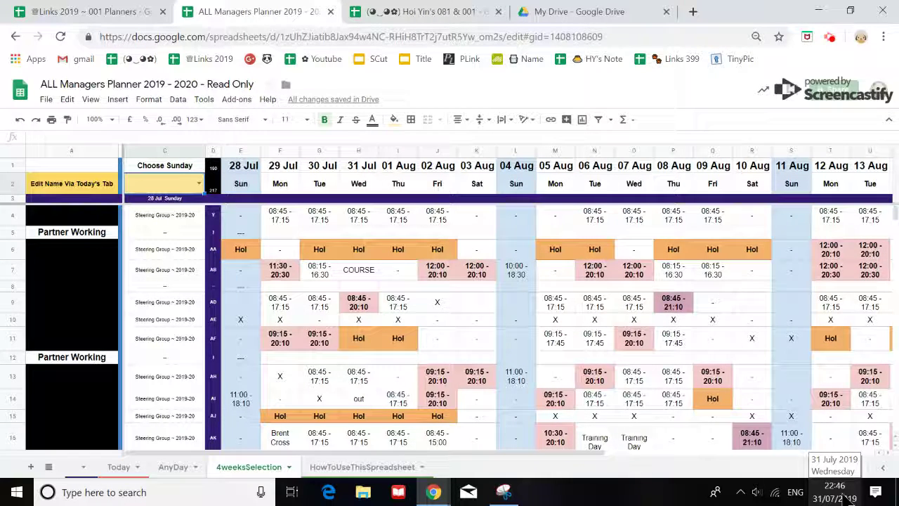
click(358, 151)
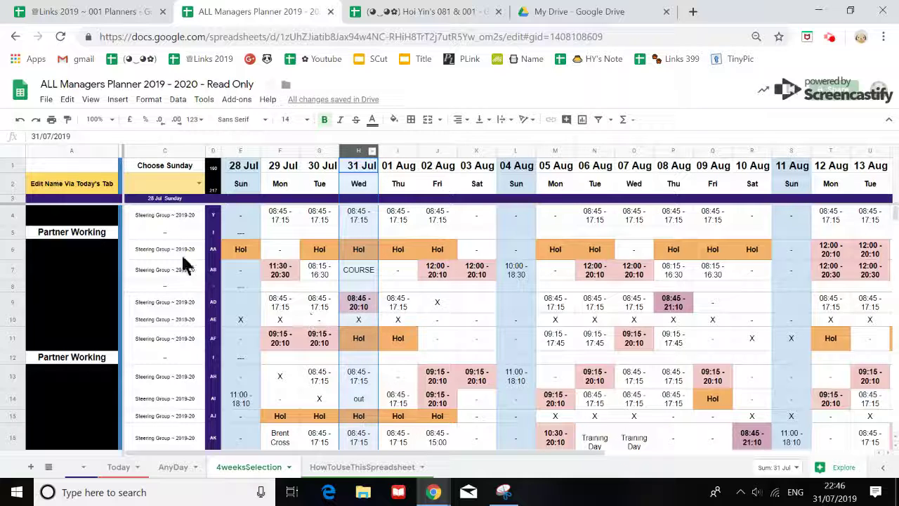
click(151, 187)
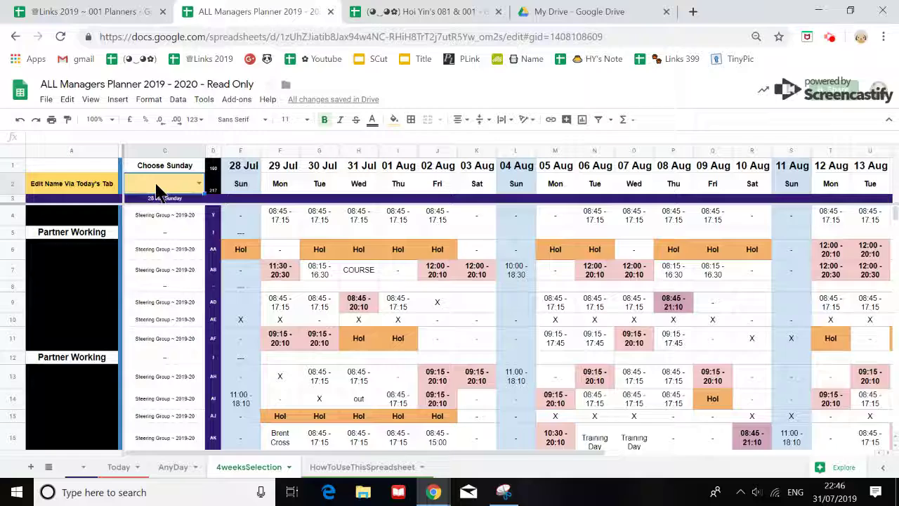
Examine the "Video: How to use this Spreadsheet?" link on the HowToUseThisSpreadsheet sheet.
click(118, 466)
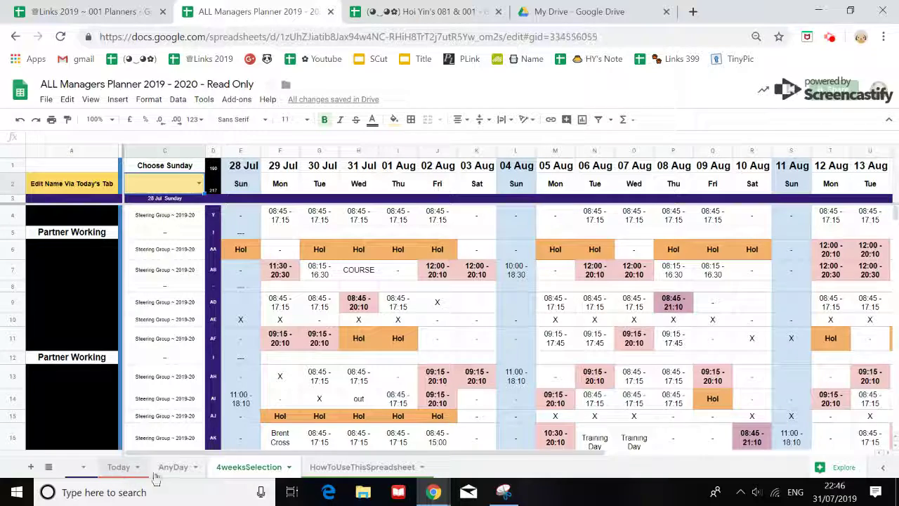
click(200, 470)
click(239, 469)
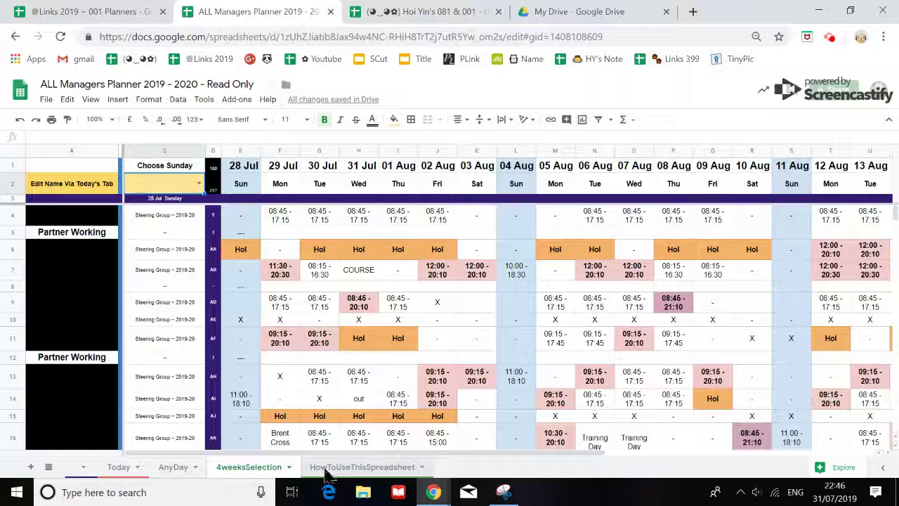
click(327, 468)
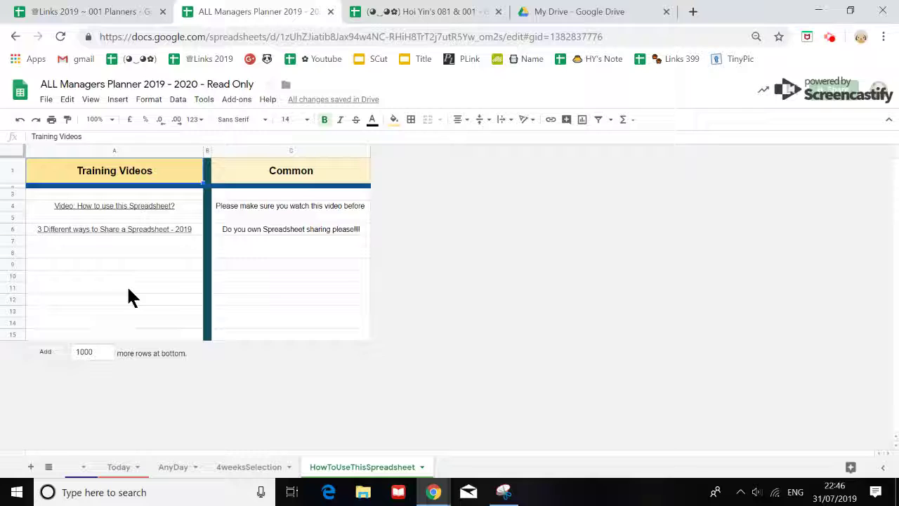
click(132, 205)
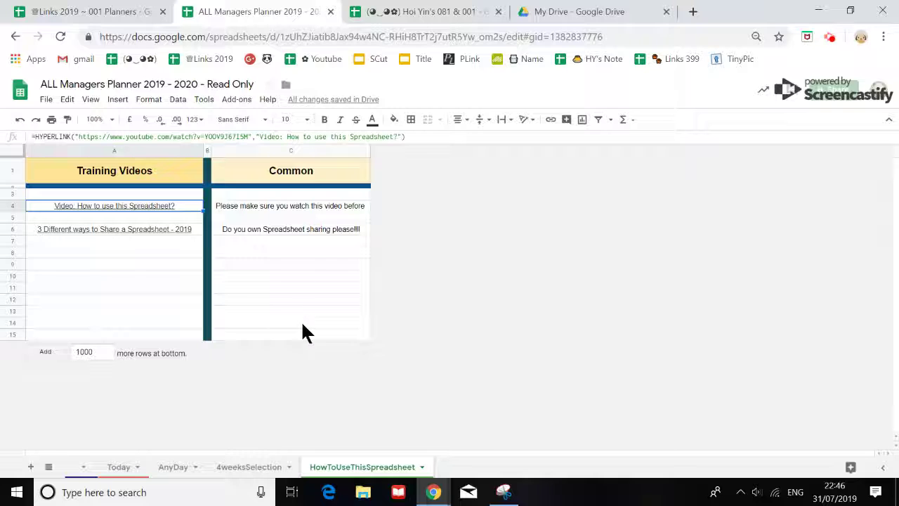
Change the first Partner Working name, in row 4 of the Today sheet, to Trading Hours.
click(119, 467)
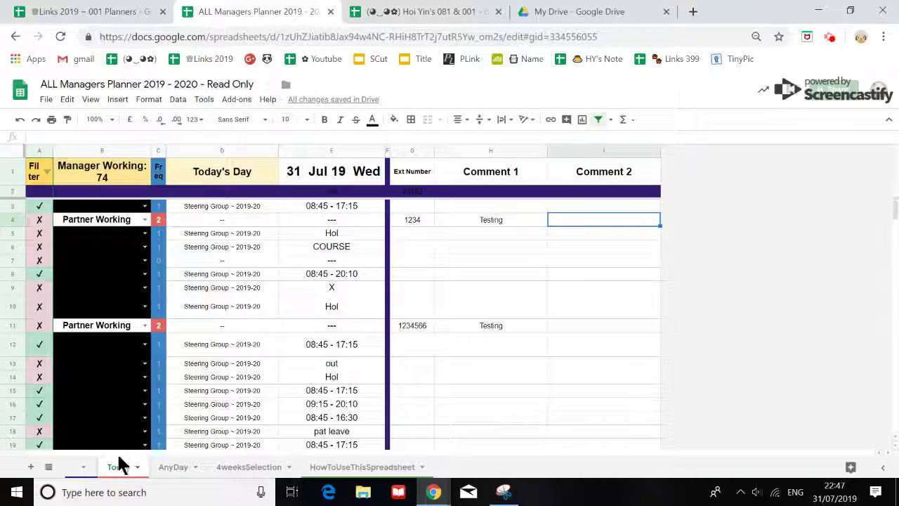
click(106, 326)
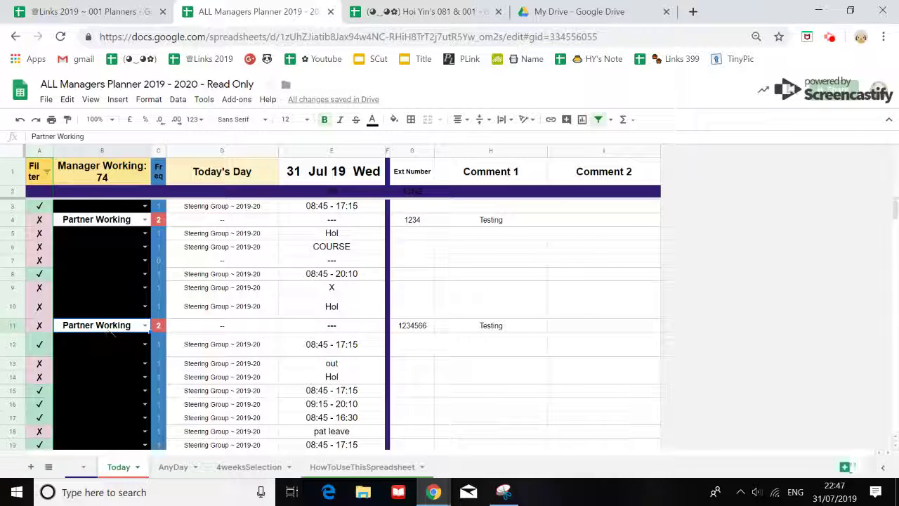
click(100, 222)
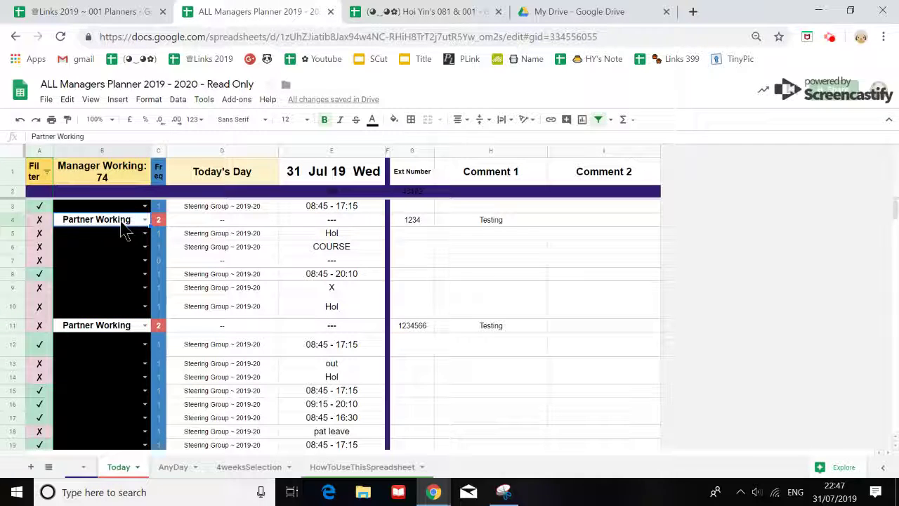
click(144, 219)
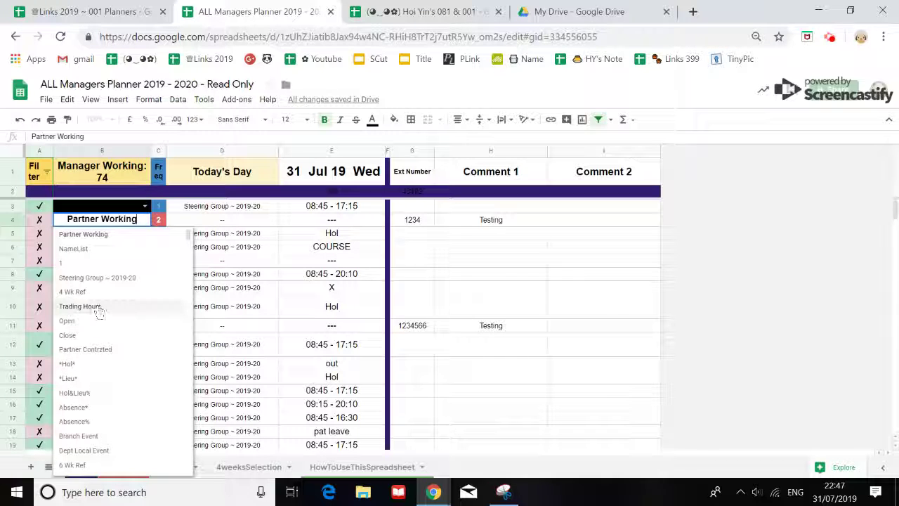
click(97, 307)
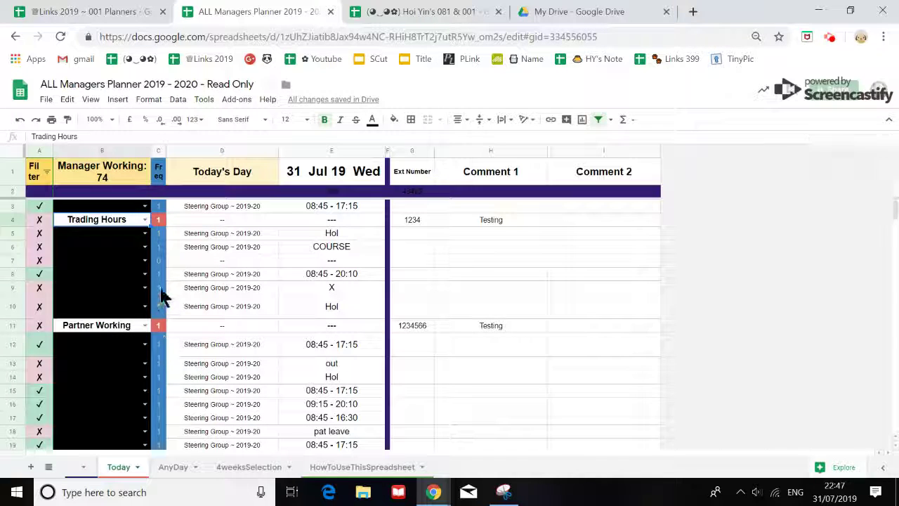
Check the Trading Hours row on the AnyDay and 4weeksSelection sheets and return to the Today sheet.
click(176, 467)
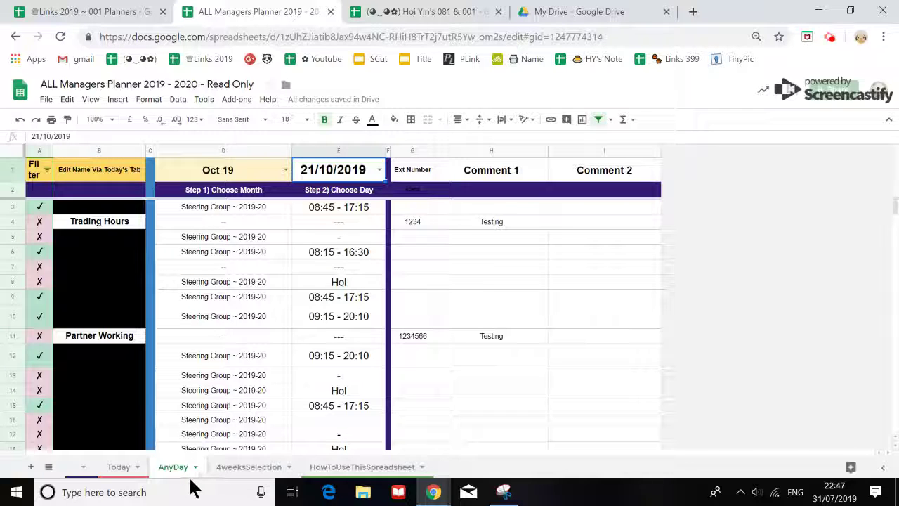
click(241, 467)
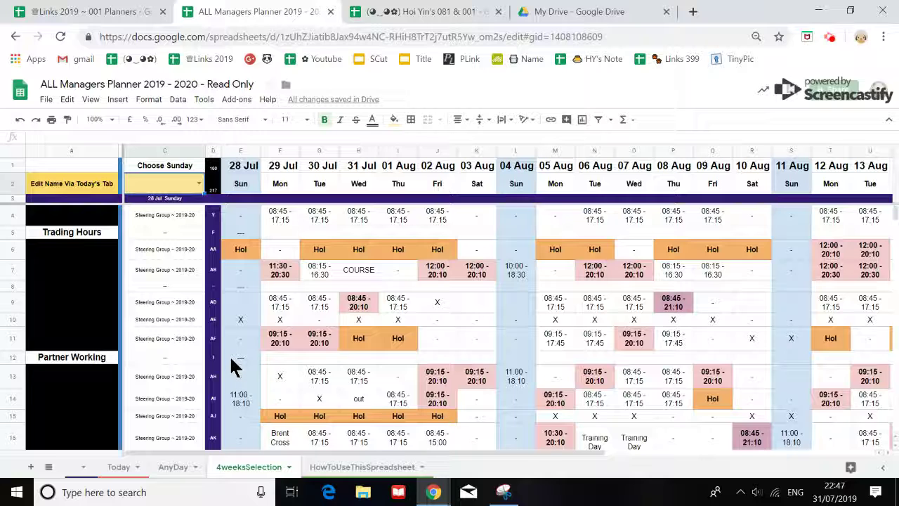
click(123, 467)
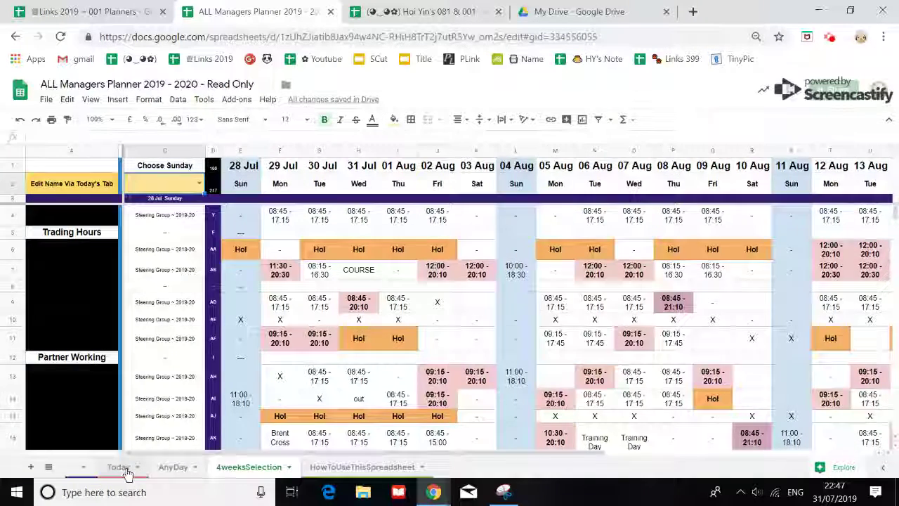
Delete the Trading Hours row 4 on the Today sheet and insert a blank row in its place.
click(12, 220)
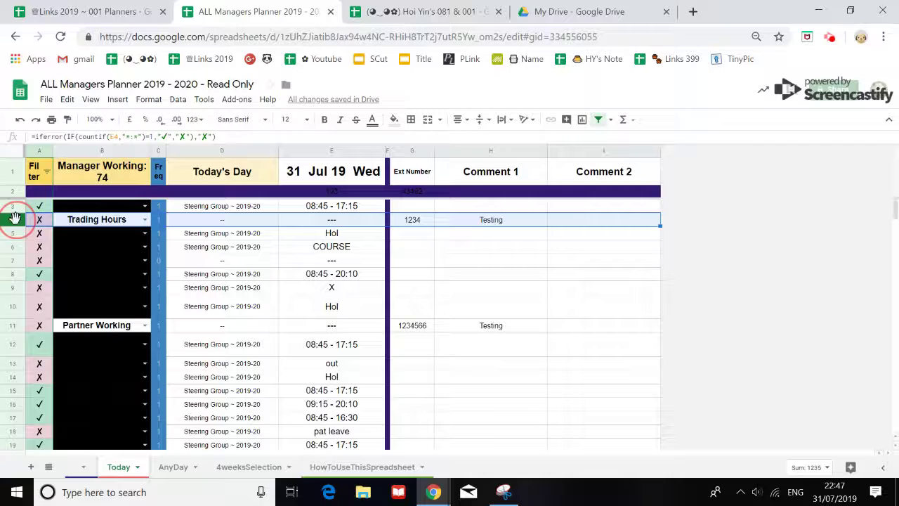
right_click(12, 220)
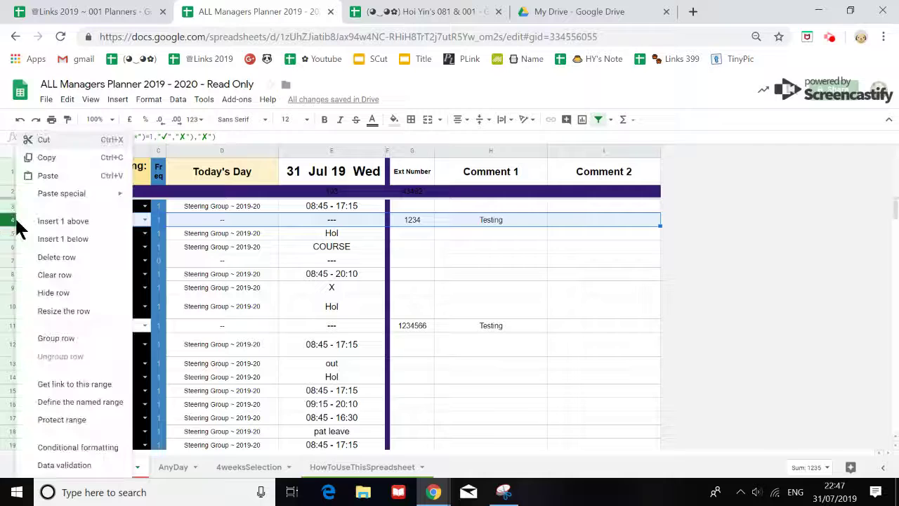
click(50, 257)
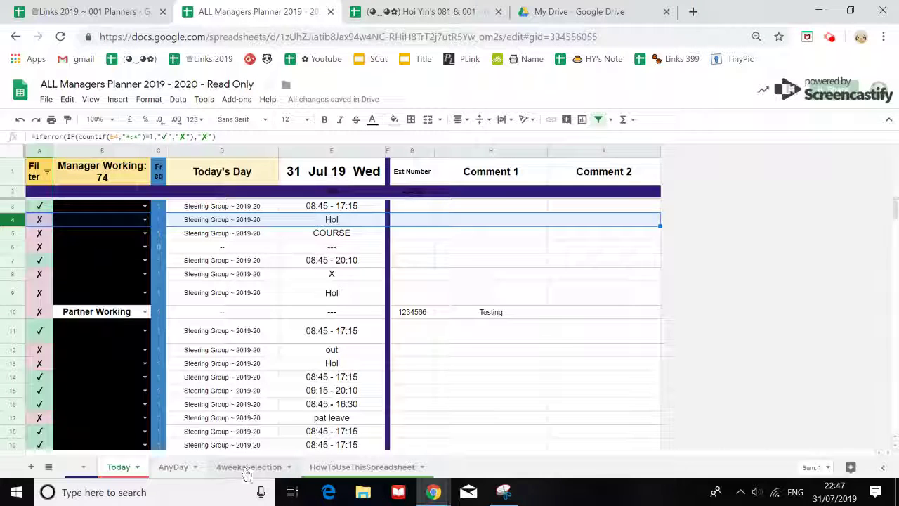
right_click(11, 216)
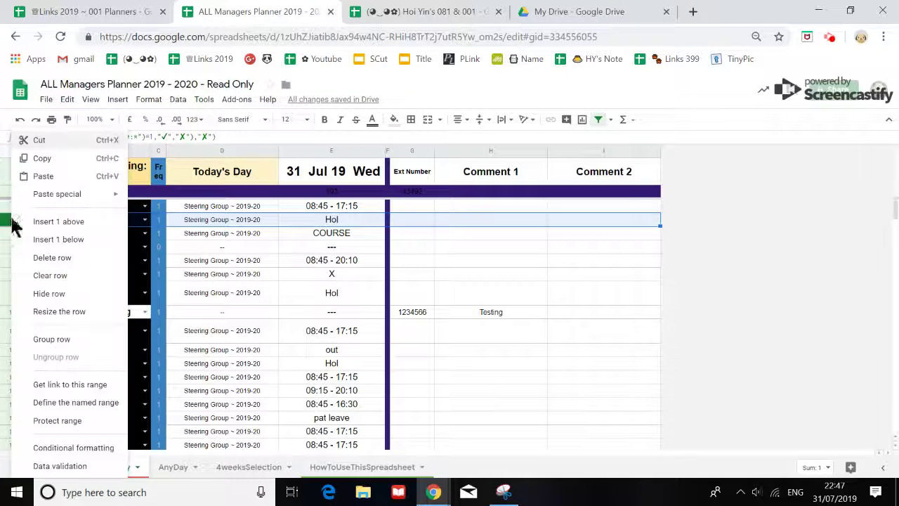
click(51, 221)
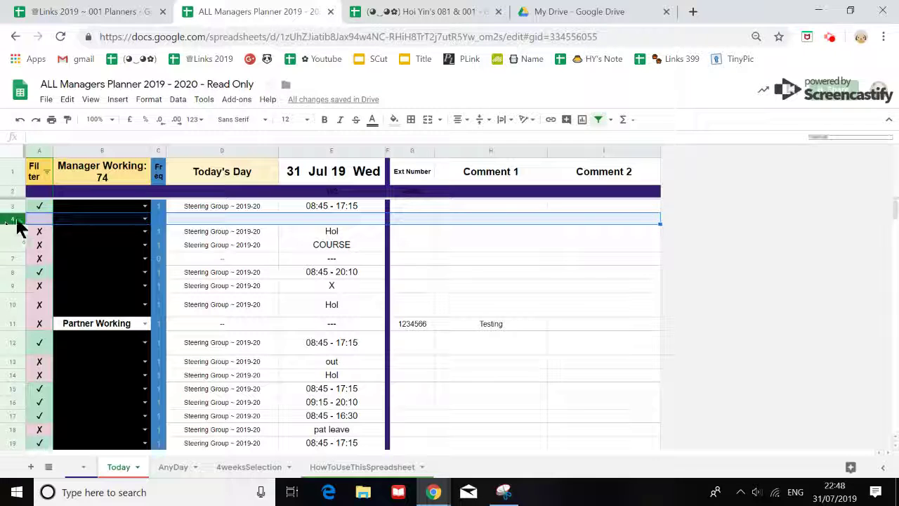
Copy the Partner Working row 11 into blank row 4 and clear the copy's Ext Number and Comment 1 cells.
click(14, 325)
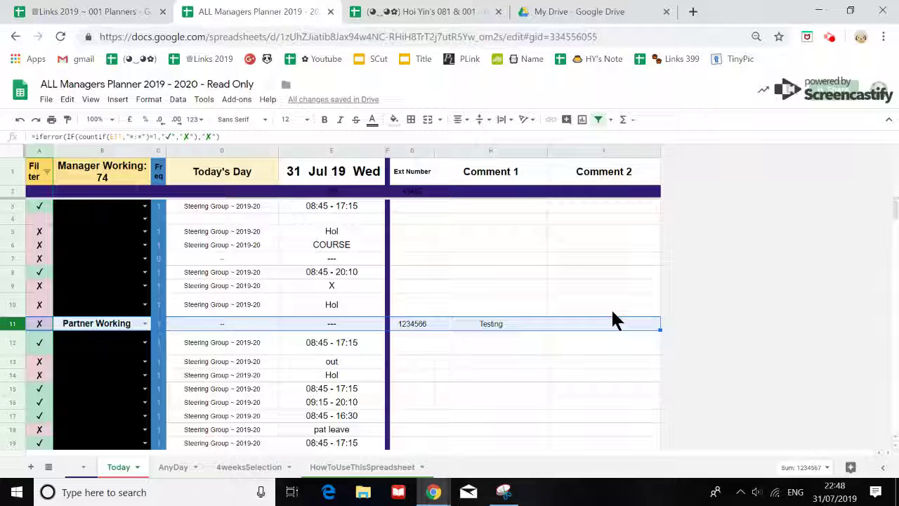
key(ctrl+c)
click(40, 220)
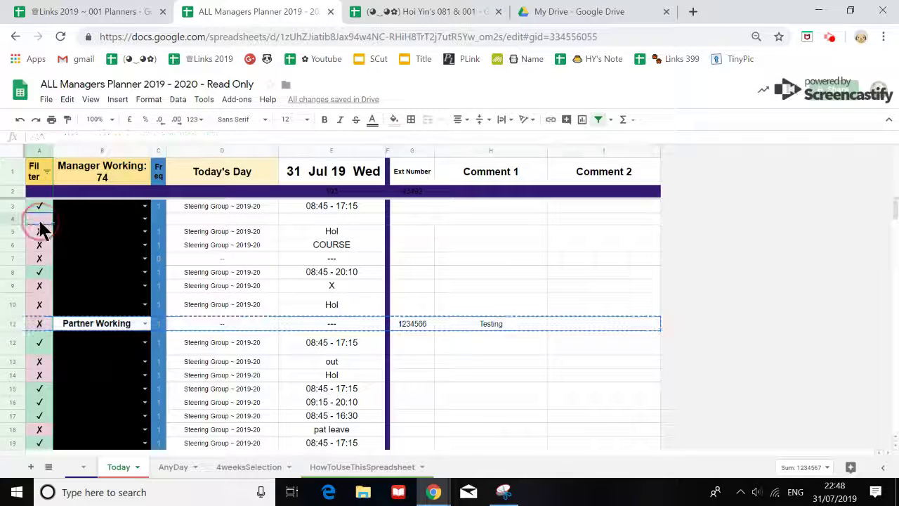
key(ctrl+v)
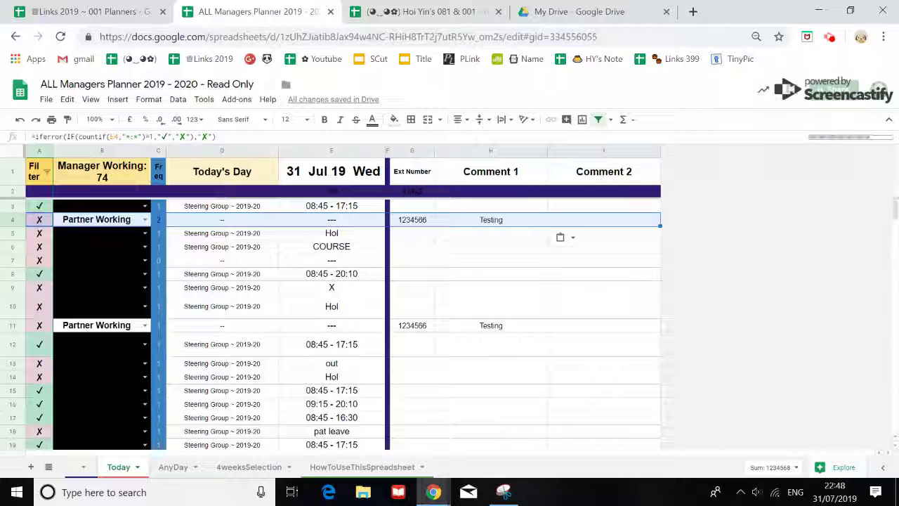
click(415, 219)
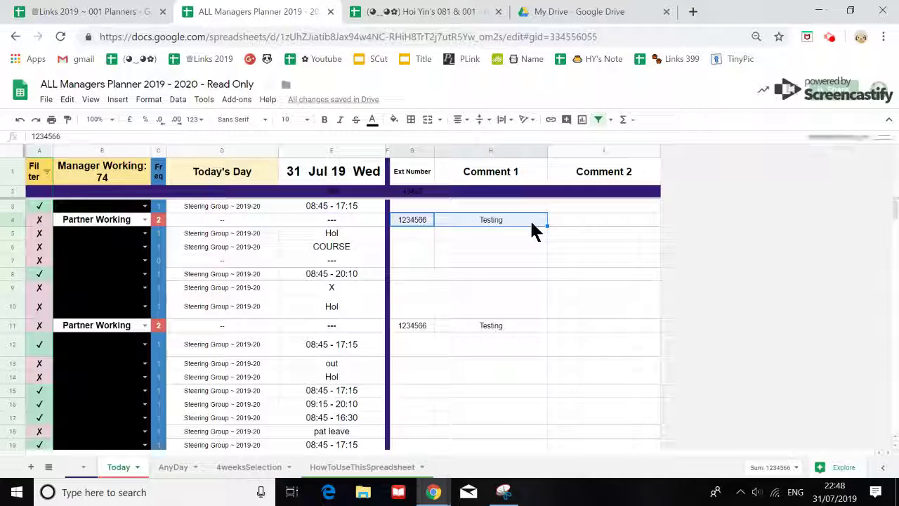
key(Delete)
Set the name in row 4 of the Today sheet to Steering Group ~ 2019-20.
click(121, 228)
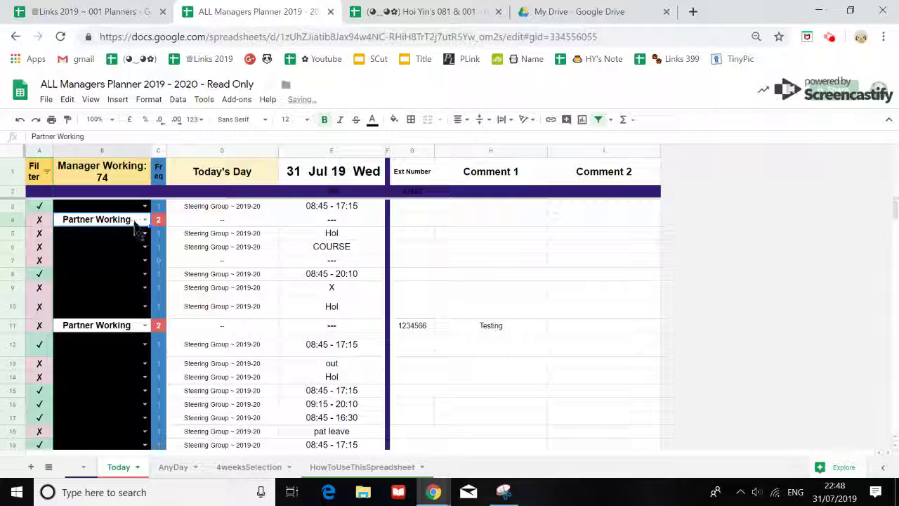
click(145, 220)
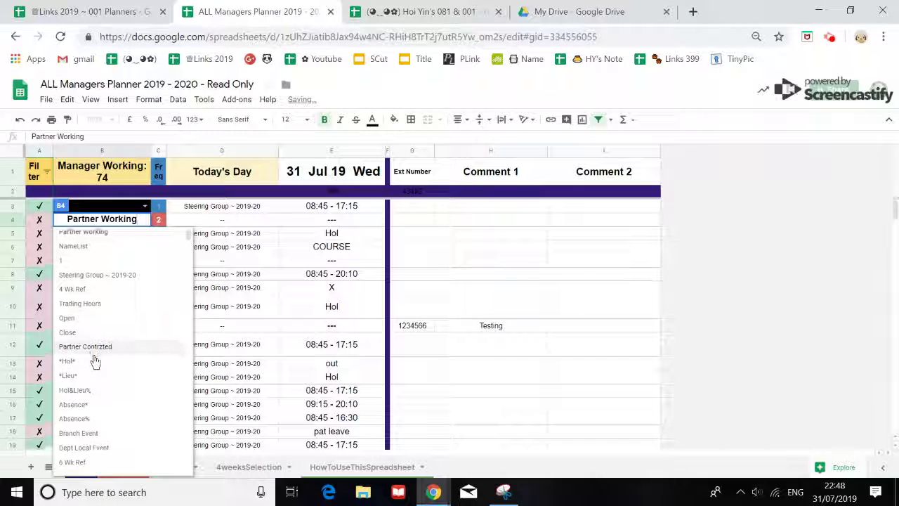
scroll(104, 359, down, 3)
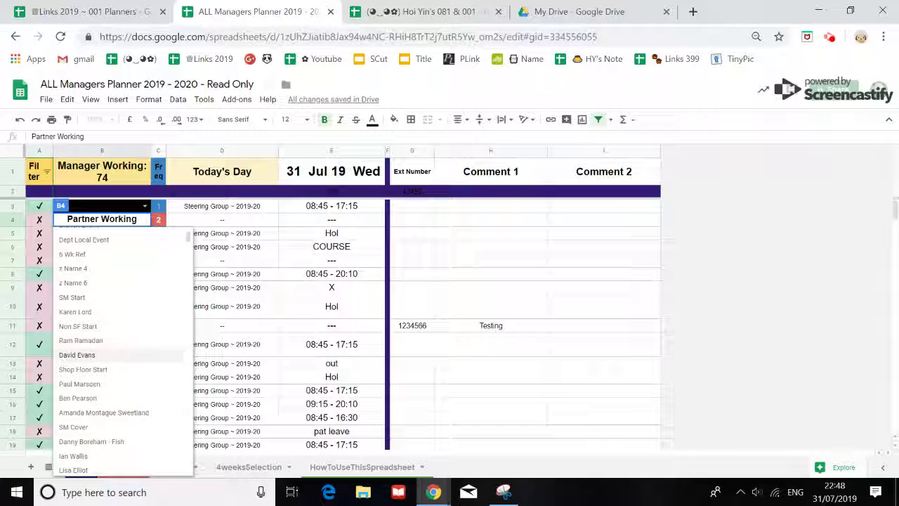
scroll(92, 307, up, 3)
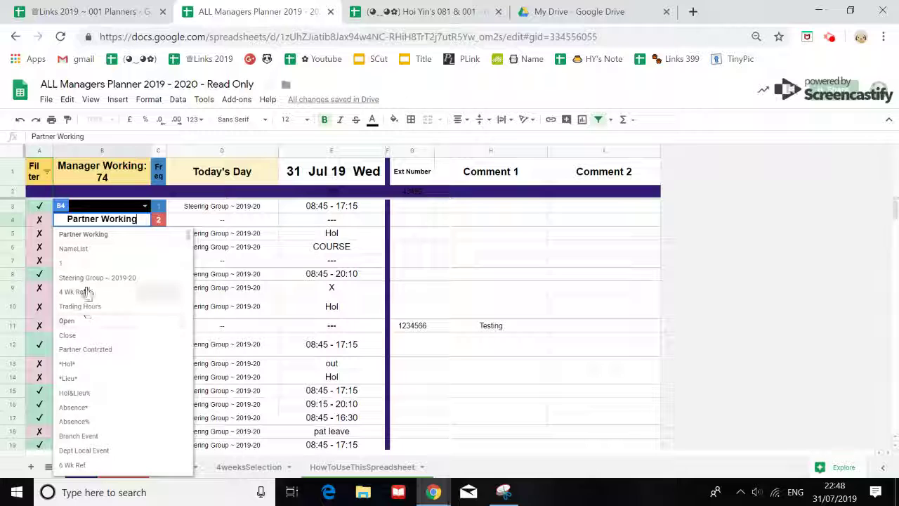
click(91, 277)
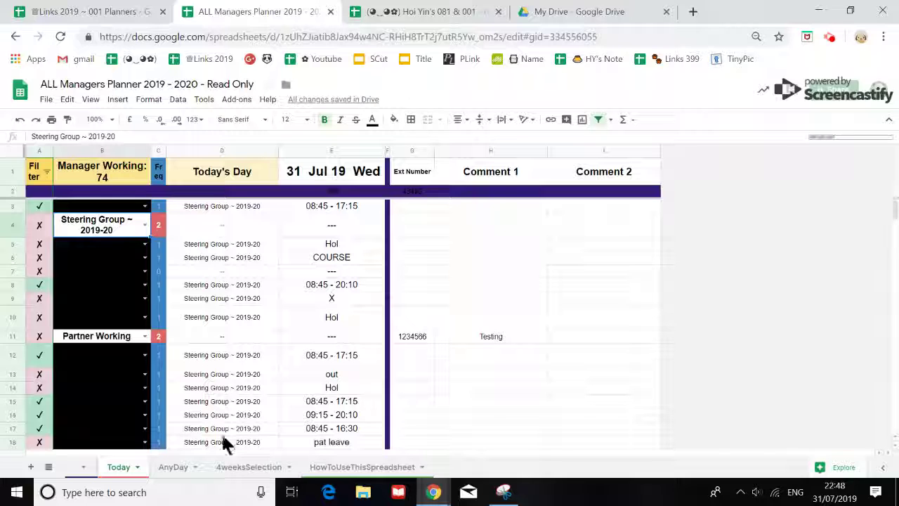
Check the row 4 Steering Group name on the AnyDay and 4weeksSelection sheets and return to the Today sheet.
click(175, 470)
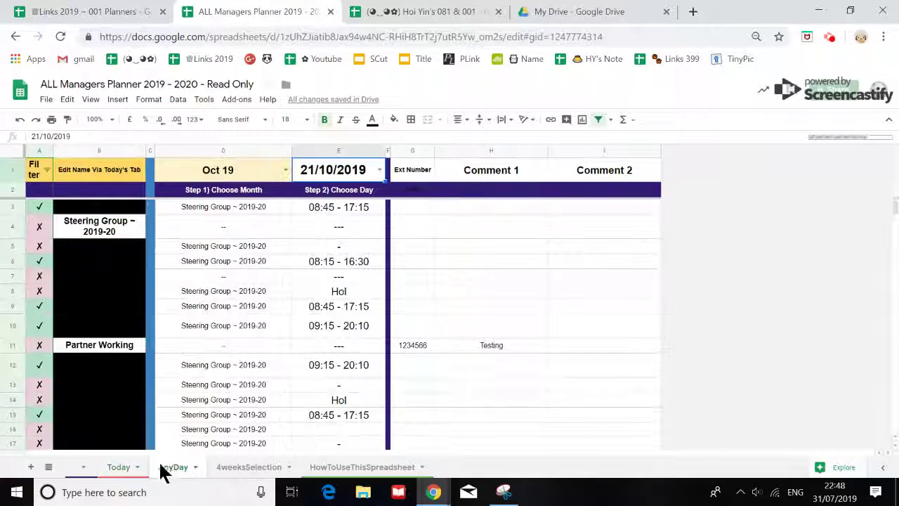
click(257, 471)
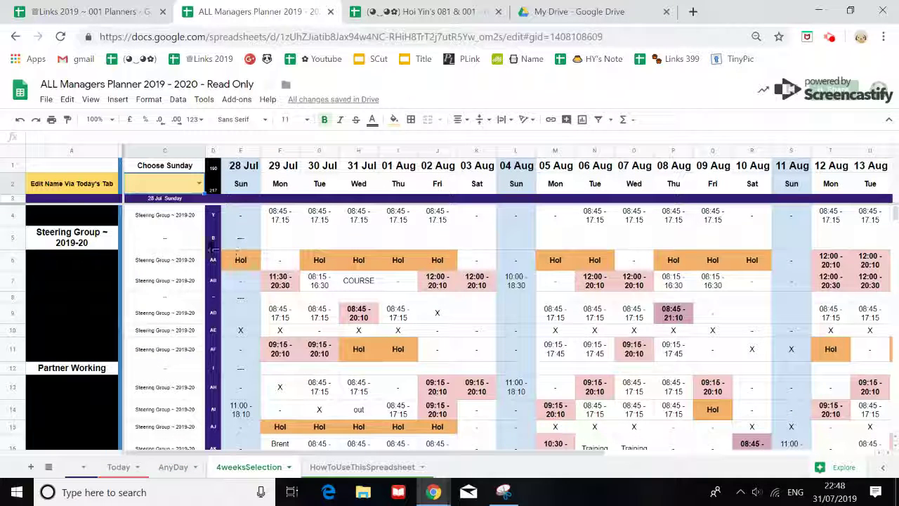
click(113, 476)
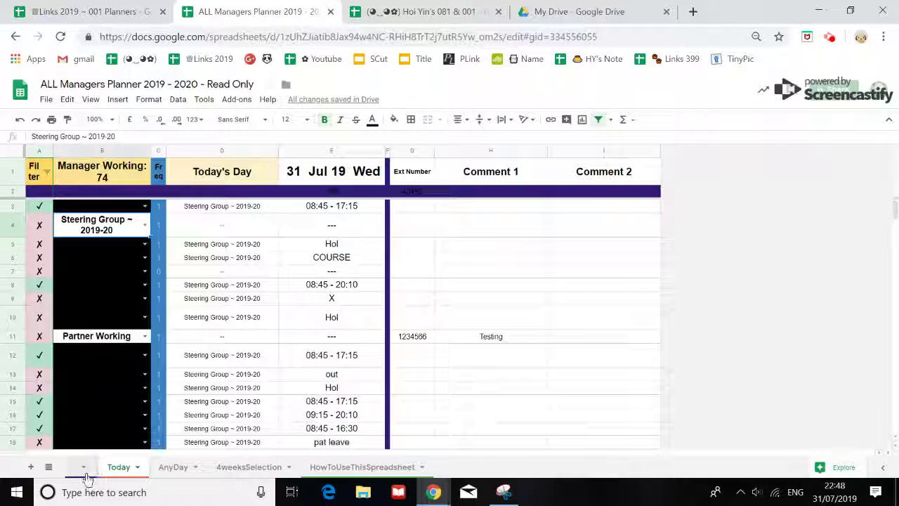